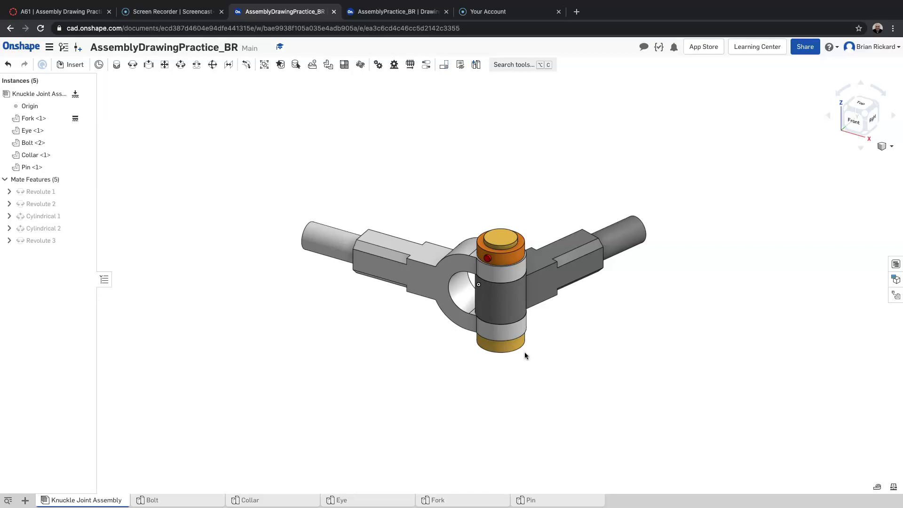
Add an exploded view to the knuckle joint assembly and pull the pin out of the collar along its axis by about -249 mm
{"action": "left_click", "coordinate": [896, 296]}
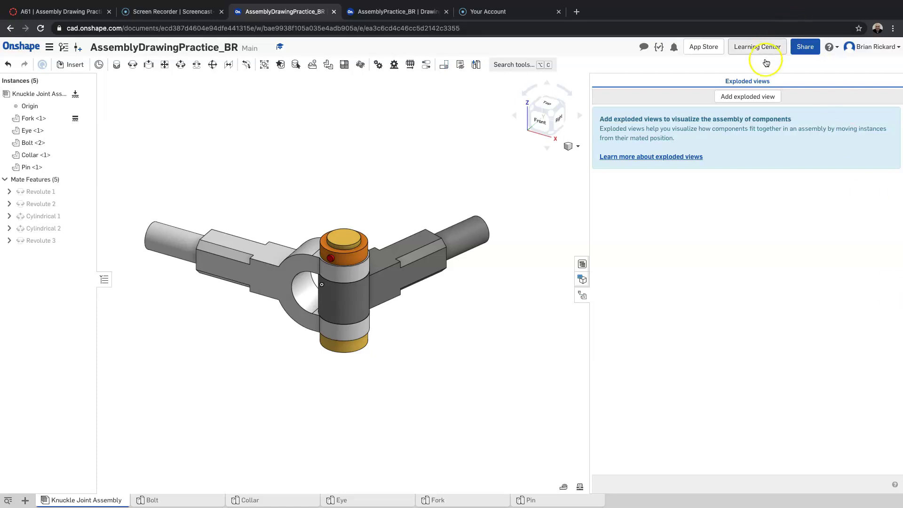
{"action": "left_click", "coordinate": [758, 104]}
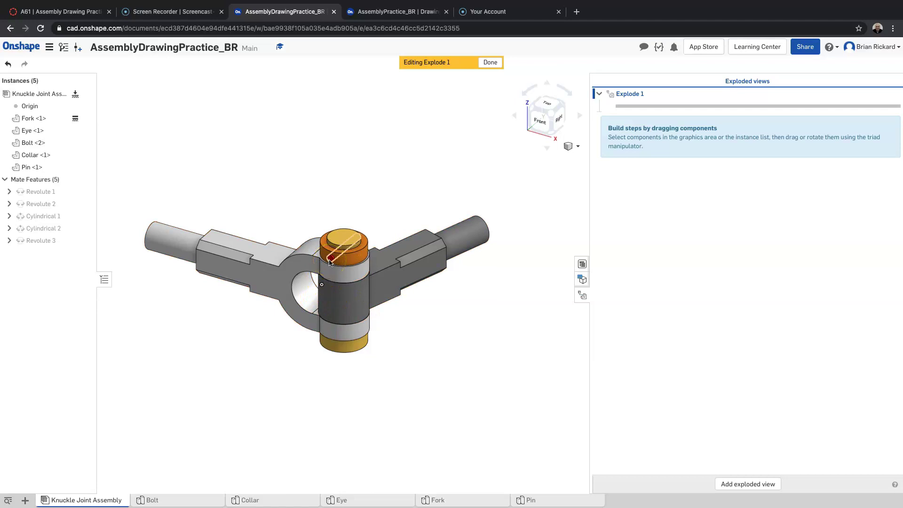
{"action": "left_click", "coordinate": [330, 261]}
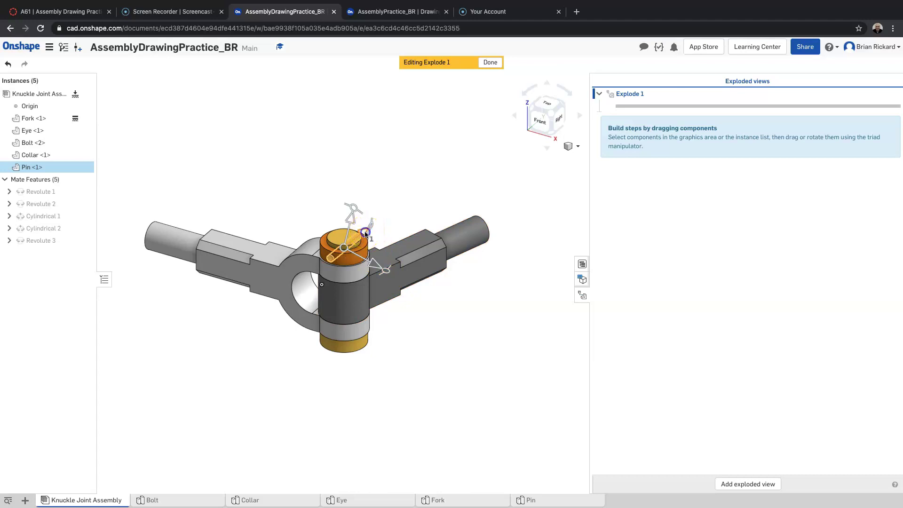
{"action": "left_click_drag", "start_coordinate": [349, 246], "coordinate": [231, 323]}
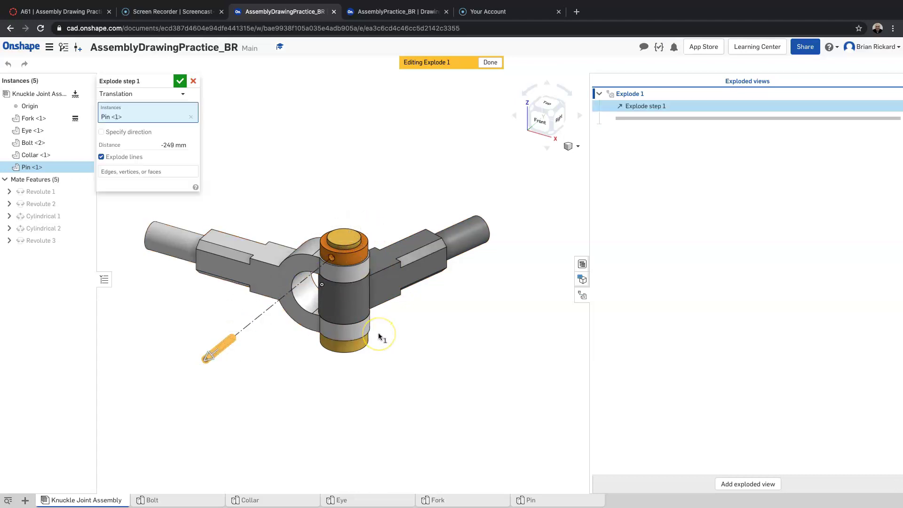
Set the pin's explode distance to -230 mm, keep only the pin in the selection, and accept the explode step
{"action": "left_click", "coordinate": [171, 145]}
{"action": "type", "text": "-250"}
{"action": "key", "text": "Return"}
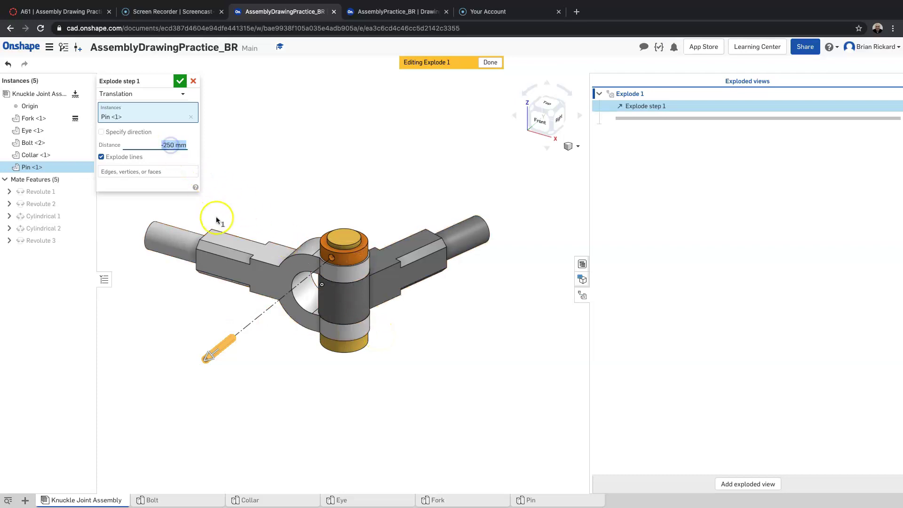
{"action": "key", "text": "BackSpace"}
{"action": "type", "text": "-230"}
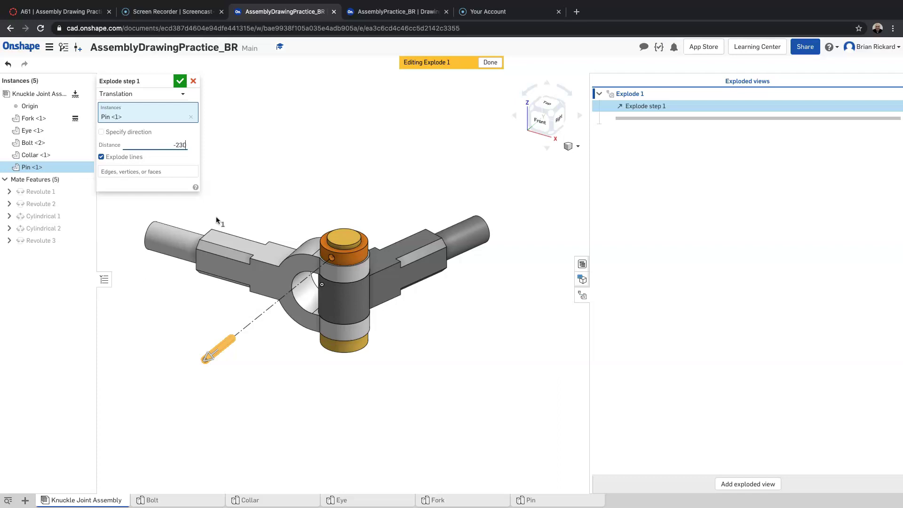
{"action": "key", "text": "Return"}
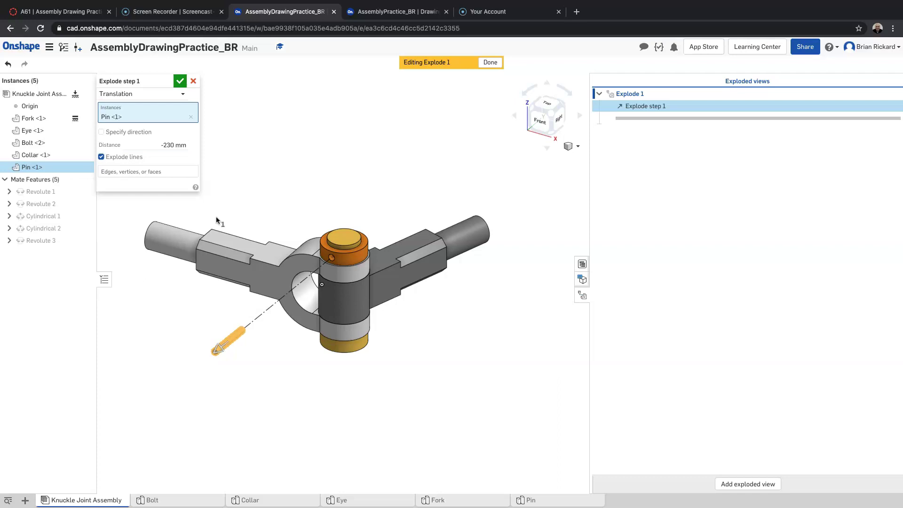
{"action": "left_click", "coordinate": [356, 262]}
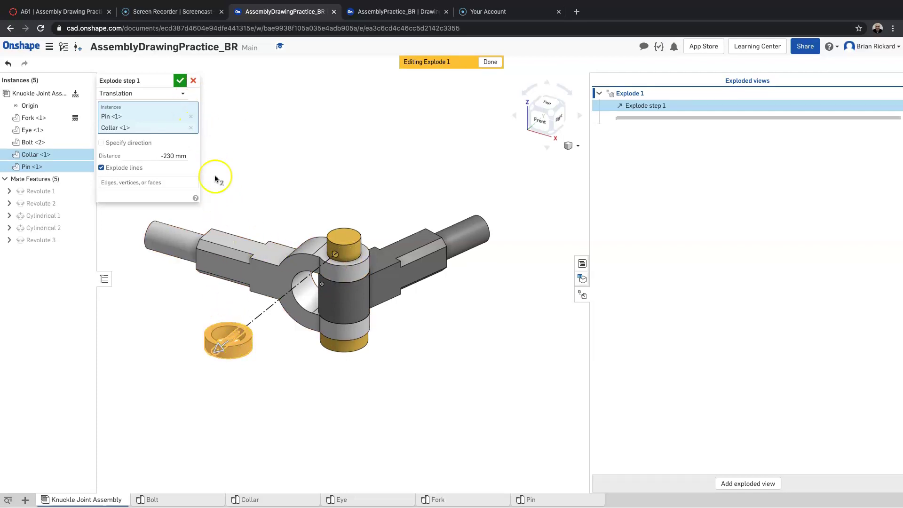
{"action": "left_click", "coordinate": [193, 130]}
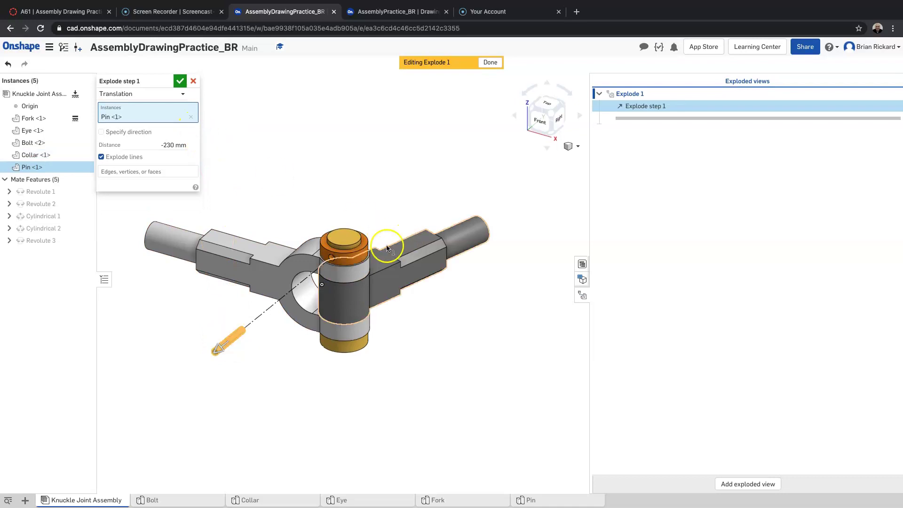
{"action": "left_click", "coordinate": [181, 82]}
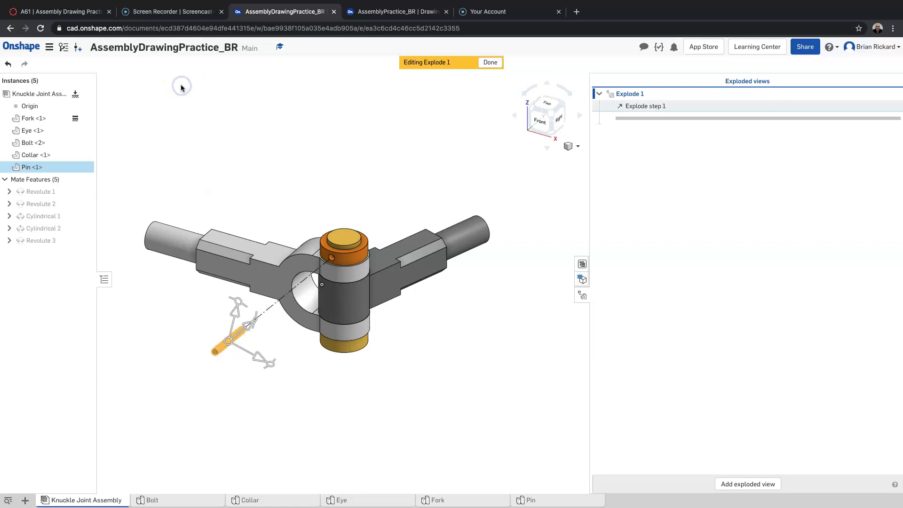
Explode the collar straight up off the bolt by 50 mm with explode lines
{"action": "left_click", "coordinate": [359, 255]}
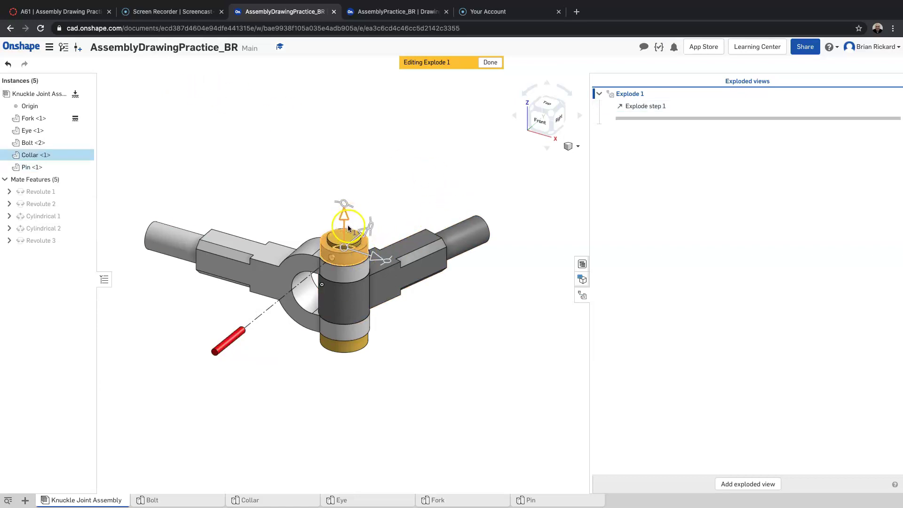
{"action": "left_click_drag", "start_coordinate": [344, 217], "coordinate": [344, 165]}
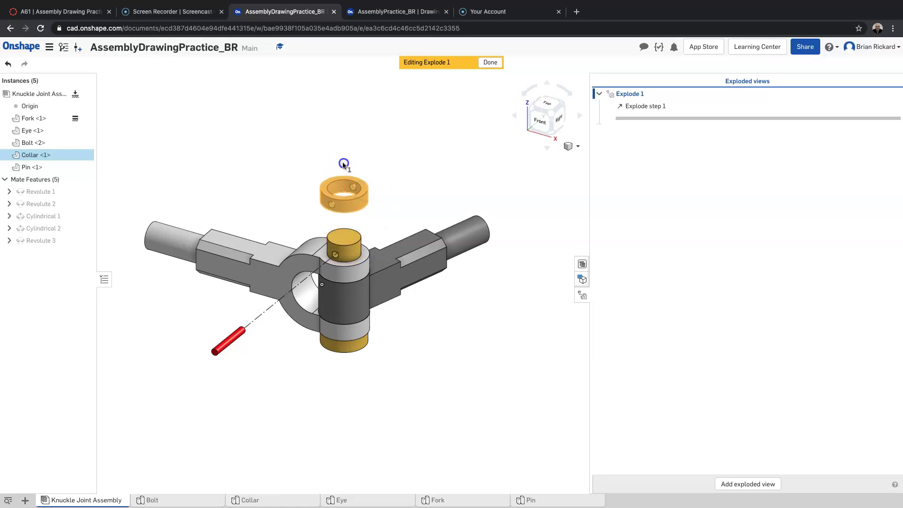
{"action": "left_click", "coordinate": [175, 145]}
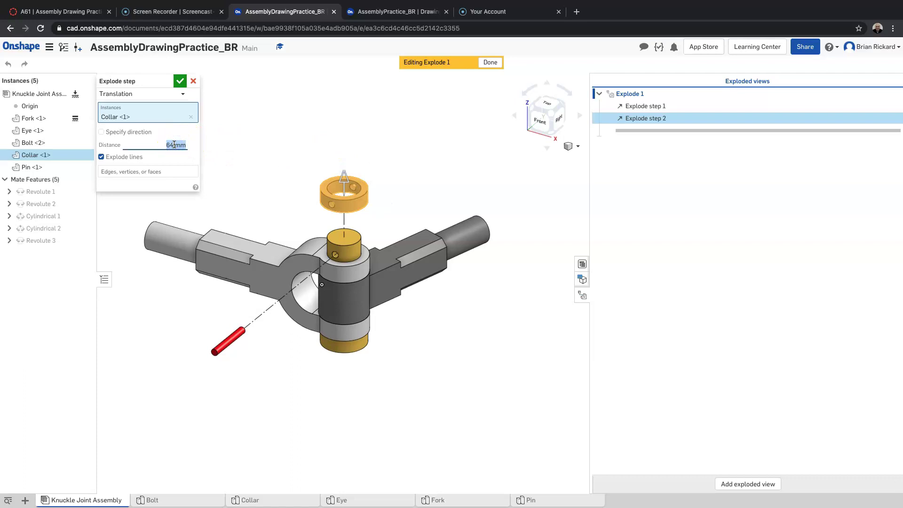
{"action": "type", "text": "50"}
{"action": "key", "text": "Return"}
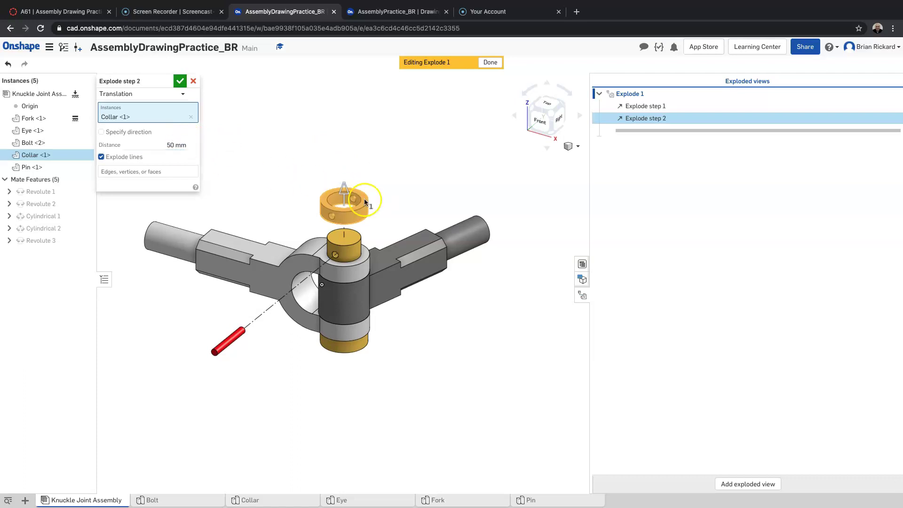
{"action": "left_click", "coordinate": [180, 81]}
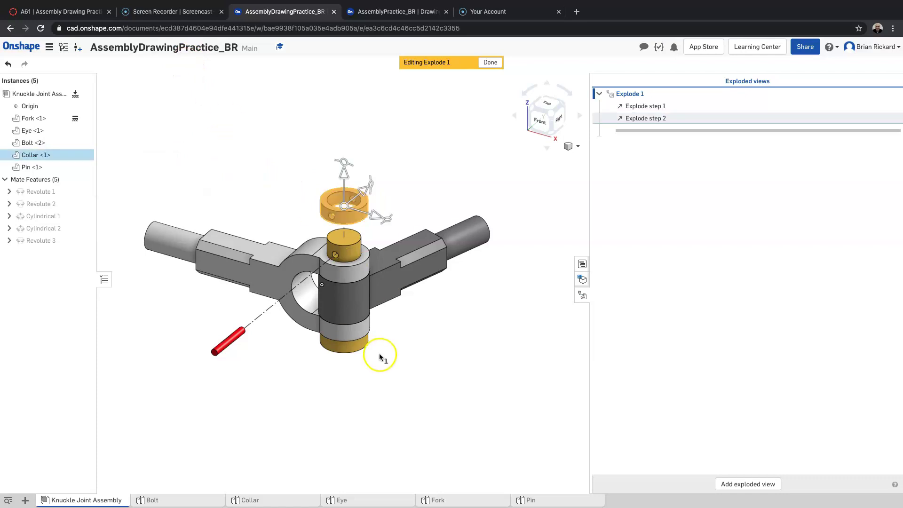
Explode only the bolt straight down out of the fork with a translation distance of -150 mm
{"action": "left_click", "coordinate": [359, 347]}
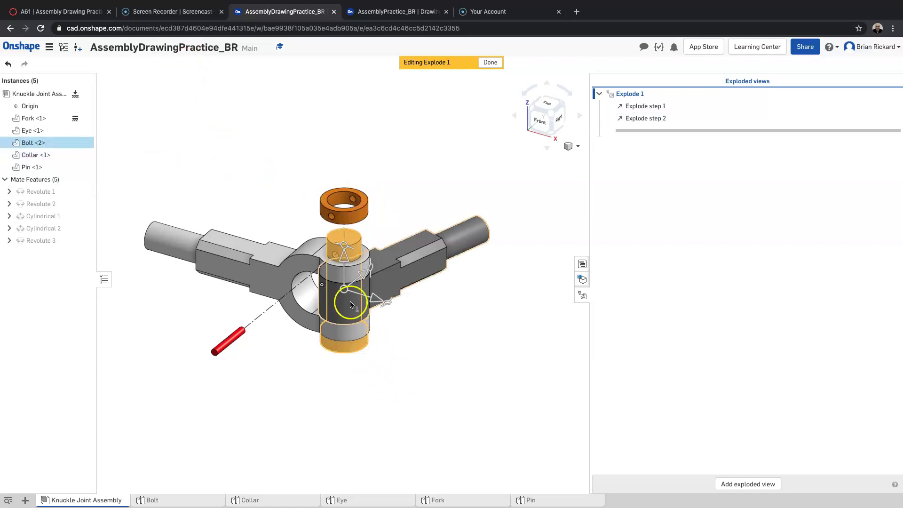
{"action": "left_click_drag", "start_coordinate": [343, 257], "coordinate": [344, 385]}
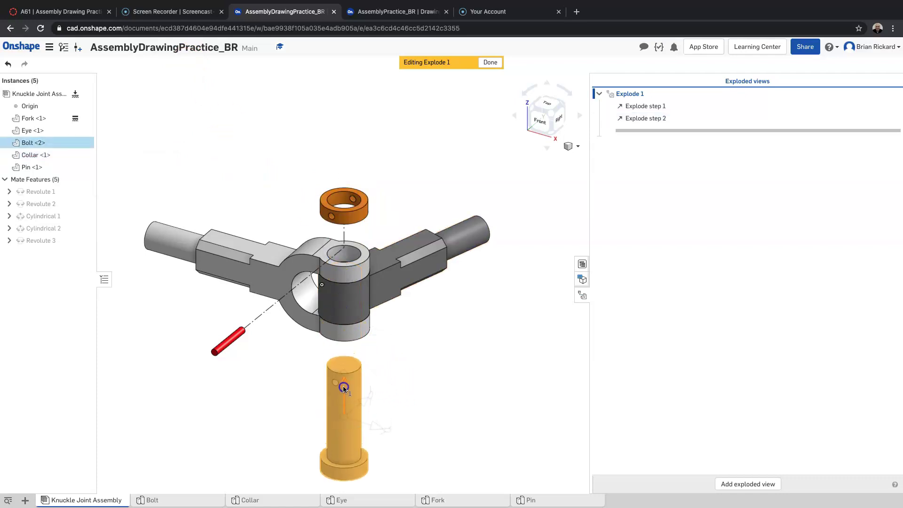
{"action": "left_click", "coordinate": [169, 145]}
{"action": "key", "text": "BackSpace"}
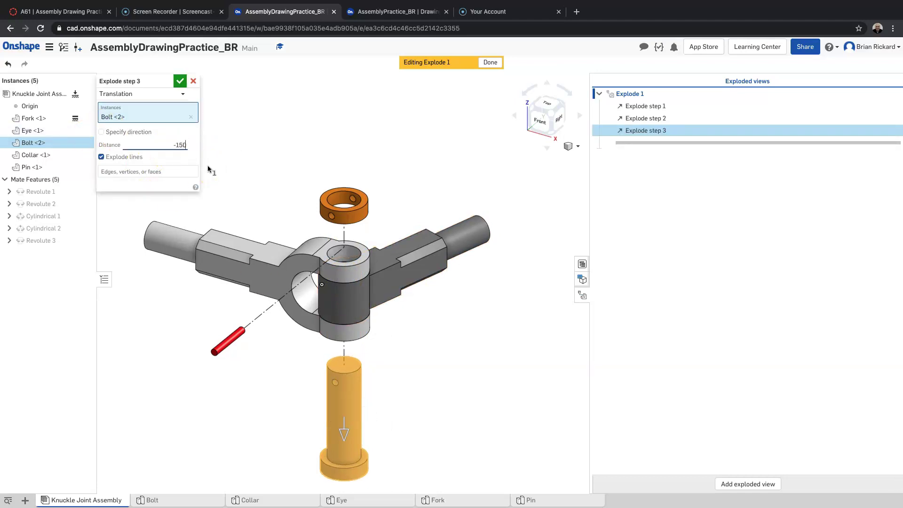
{"action": "key", "text": "Return"}
{"action": "left_click", "coordinate": [276, 210]}
{"action": "left_click", "coordinate": [478, 247]}
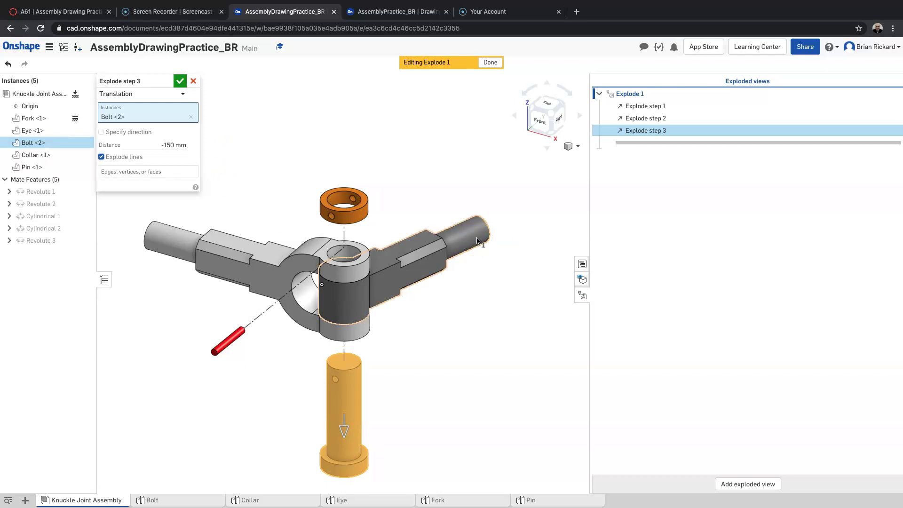
{"action": "left_click", "coordinate": [477, 241]}
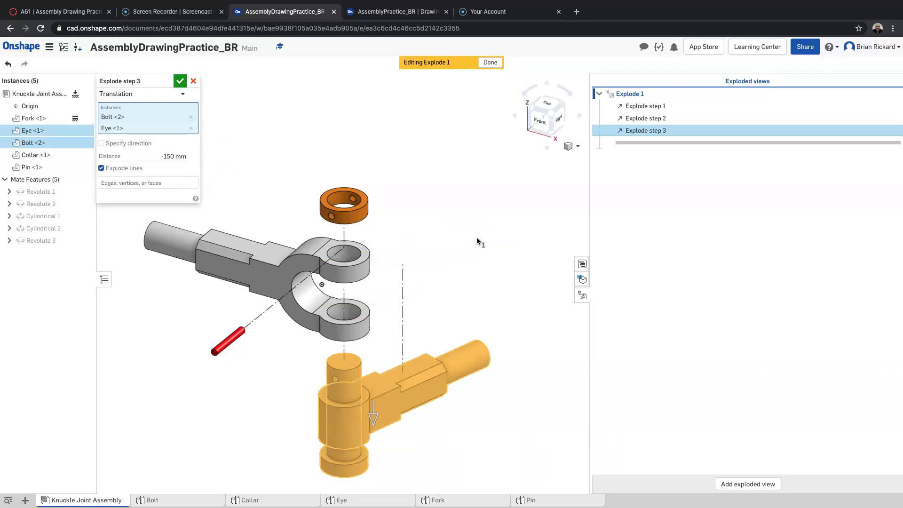
{"action": "left_click", "coordinate": [191, 128]}
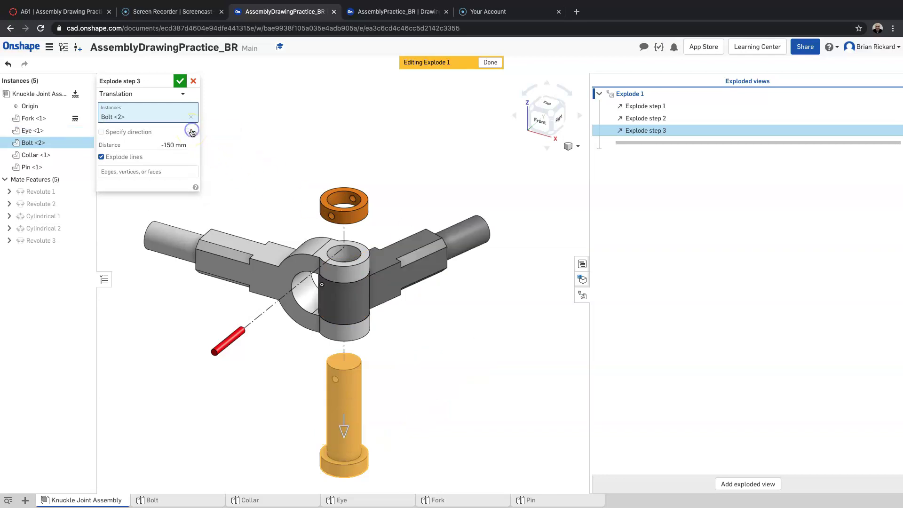
{"action": "left_click", "coordinate": [179, 84]}
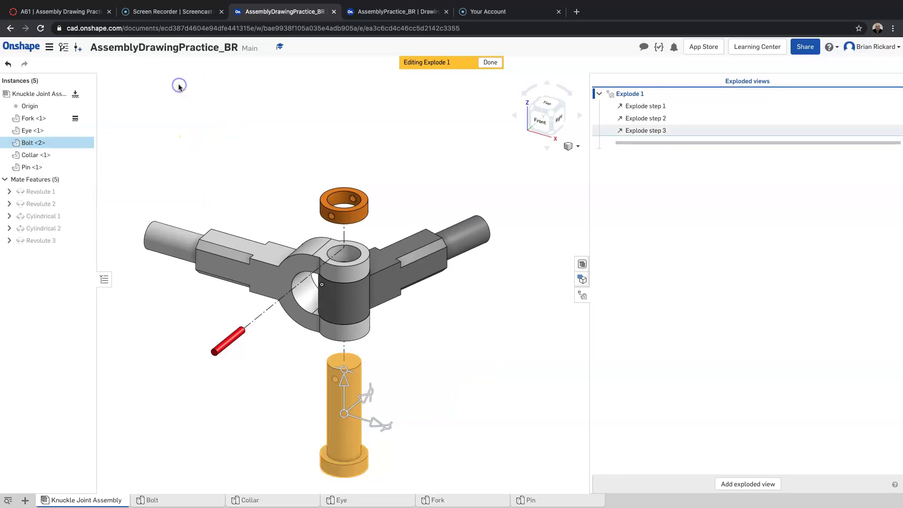
Explode the eye out of the fork along its own shaft direction with a distance of -100 mm
{"action": "left_click", "coordinate": [470, 234]}
{"action": "left_click_drag", "start_coordinate": [376, 277], "coordinate": [449, 249]}
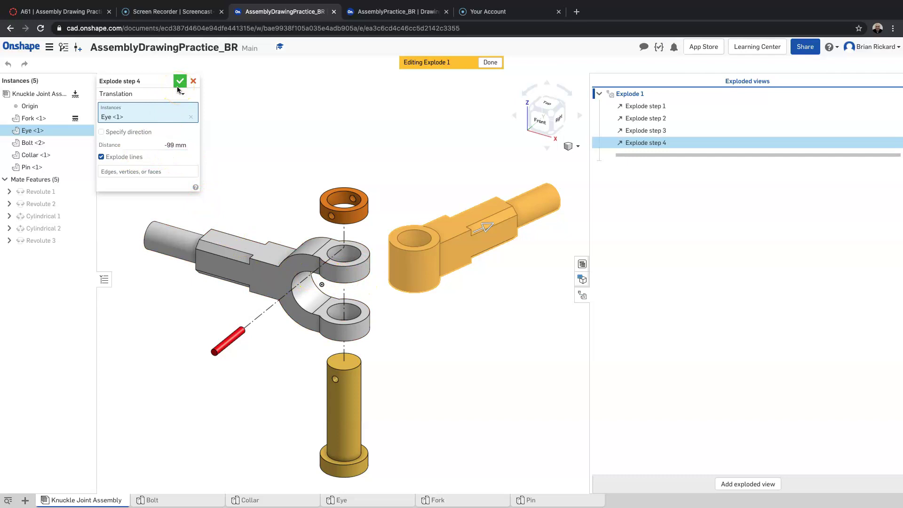
{"action": "left_click", "coordinate": [171, 147]}
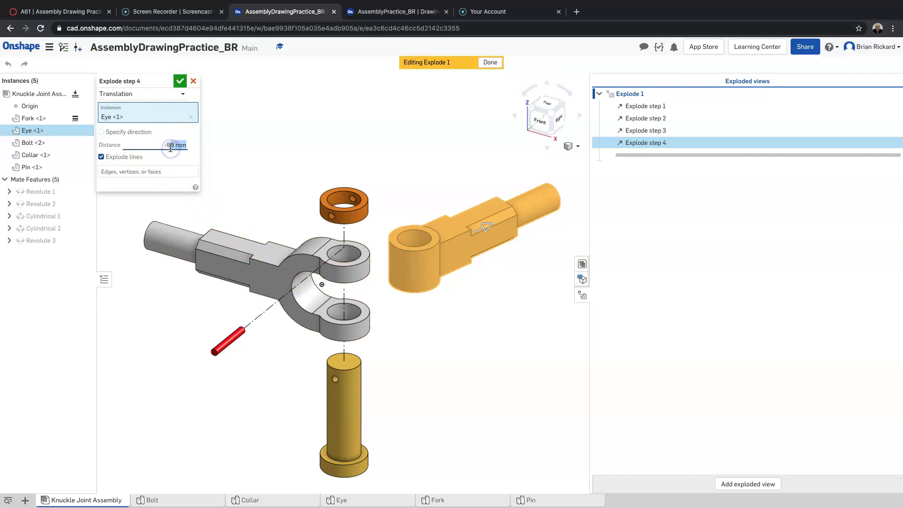
{"action": "key", "text": "BackSpace"}
{"action": "type", "text": "-100"}
{"action": "key", "text": "Return"}
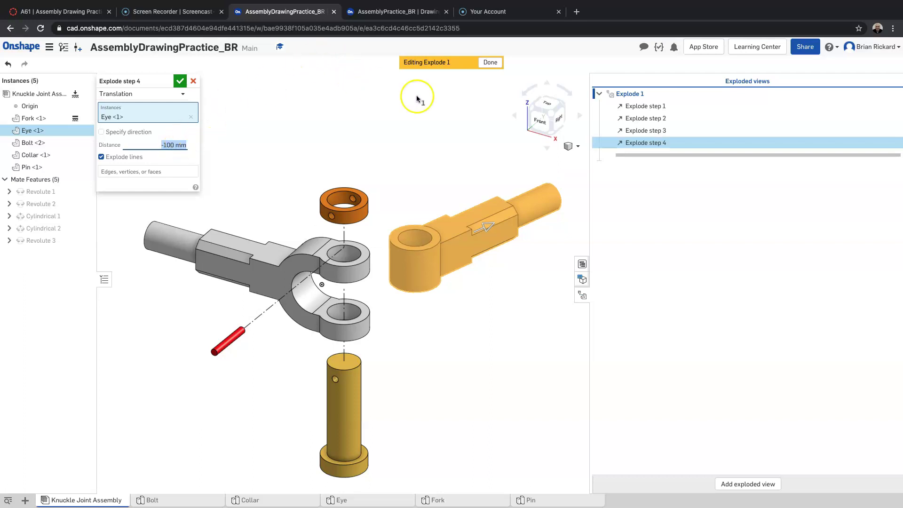
{"action": "left_click", "coordinate": [180, 81]}
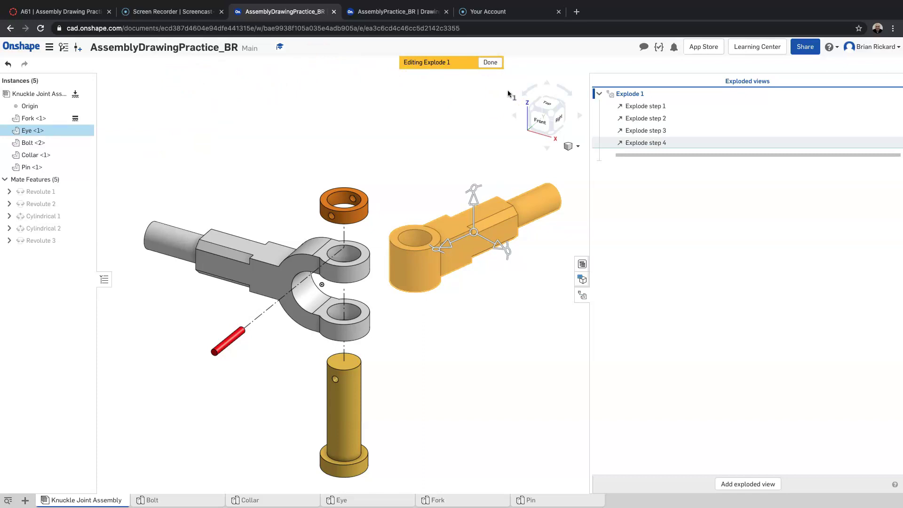
Finish editing the exploded view, and reopen it to edit the bolt's explode step
{"action": "left_click", "coordinate": [500, 68]}
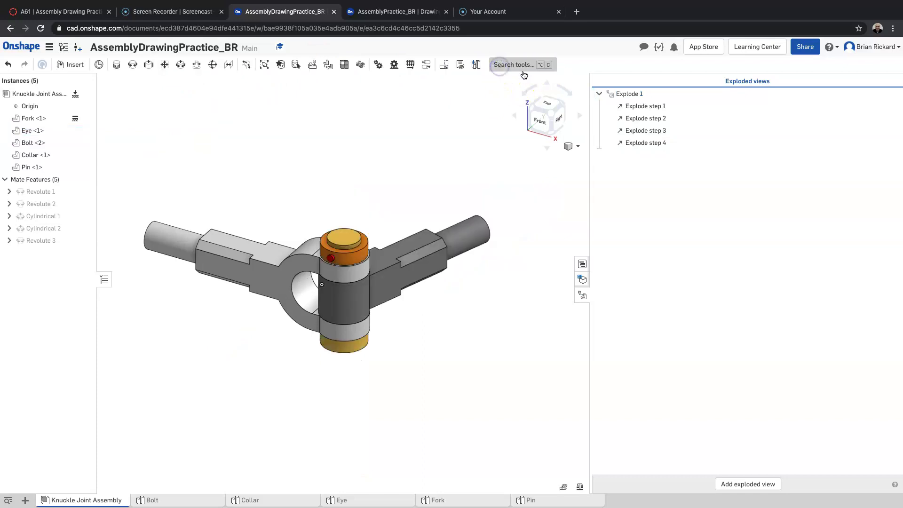
{"action": "left_click", "coordinate": [626, 95]}
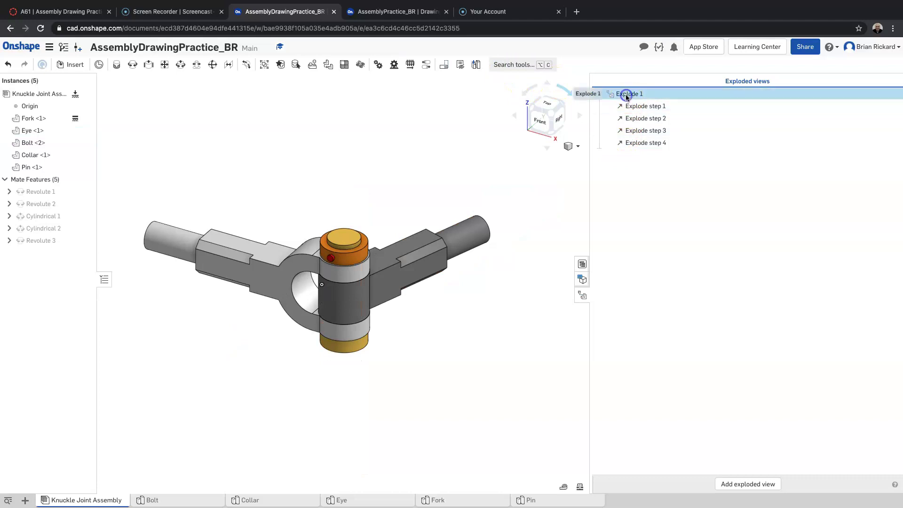
{"action": "double_click", "coordinate": [626, 96]}
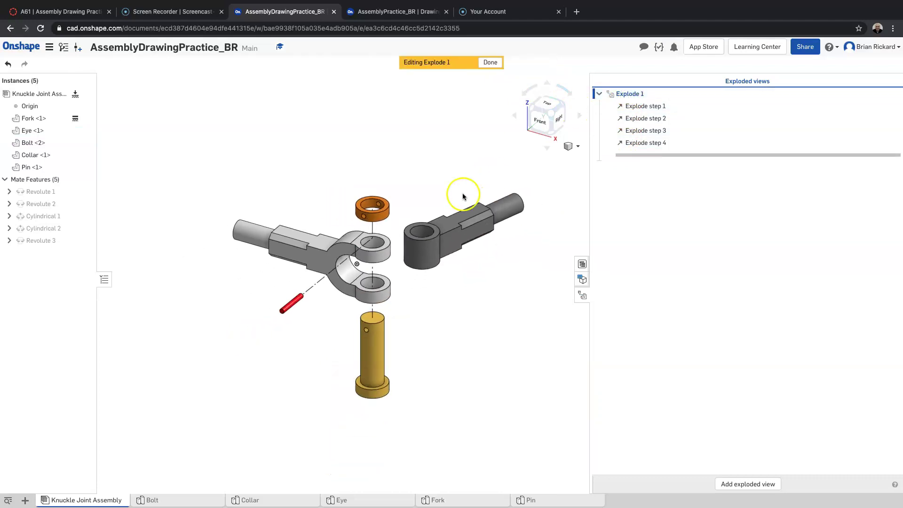
{"action": "right_click", "coordinate": [644, 132]}
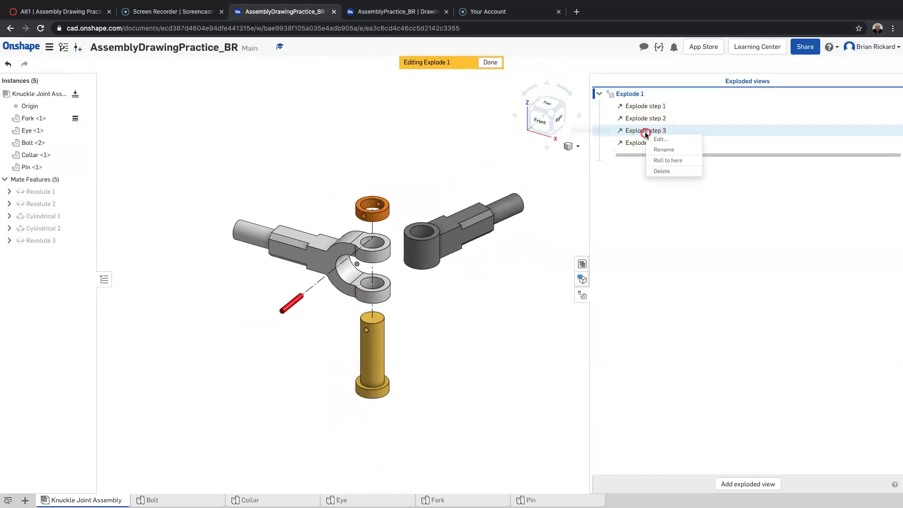
{"action": "left_click", "coordinate": [658, 139]}
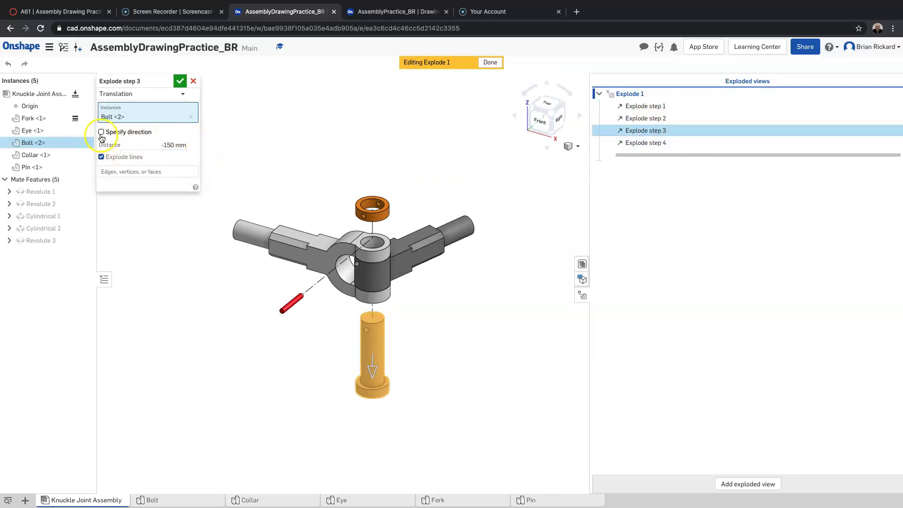
{"action": "left_click", "coordinate": [102, 132]}
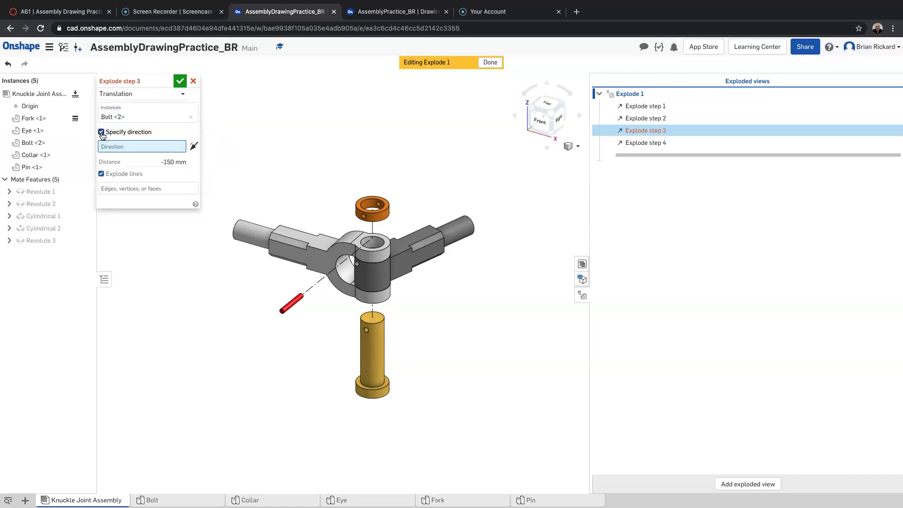
{"action": "left_click", "coordinate": [193, 147]}
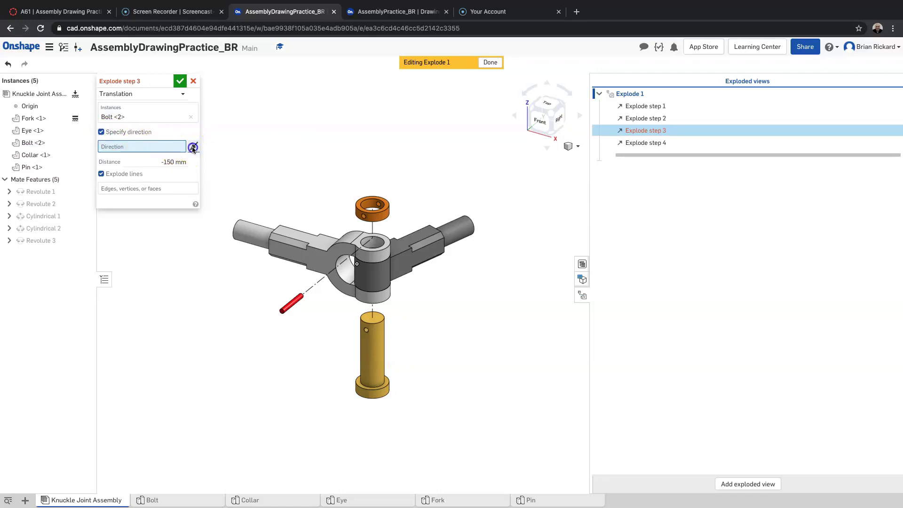
{"action": "left_click", "coordinate": [102, 132]}
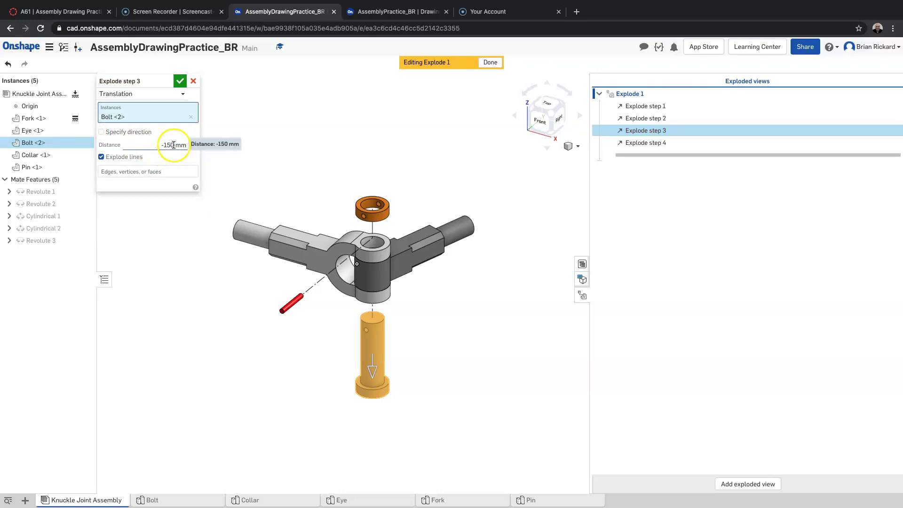
Set the bolt's explode distance to -130 mm and accept the explode step
{"action": "left_click", "coordinate": [173, 145]}
{"action": "left_click", "coordinate": [174, 145]}
{"action": "left_click", "coordinate": [198, 155]}
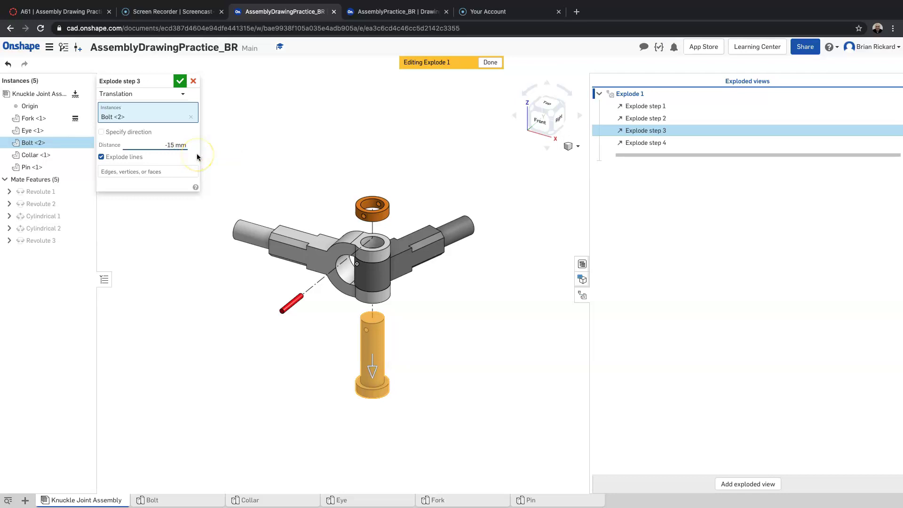
{"action": "key", "text": "Tab"}
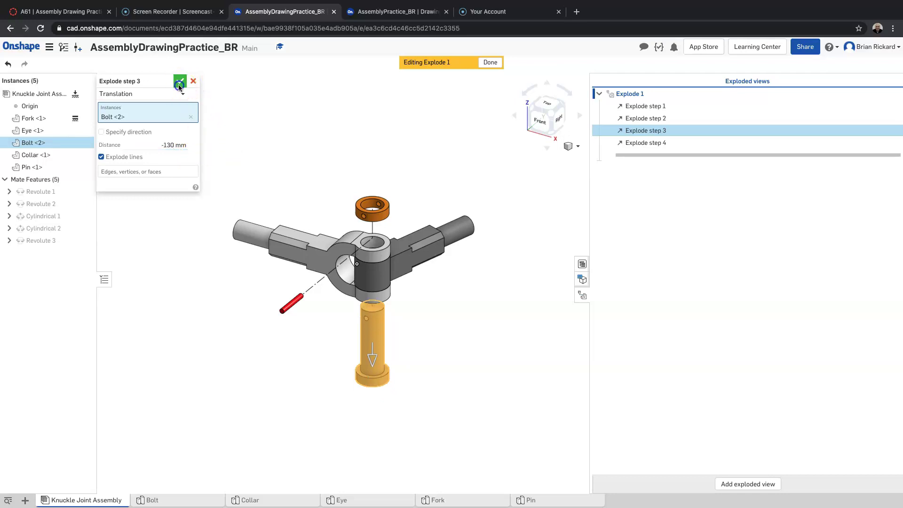
{"action": "left_click", "coordinate": [180, 84]}
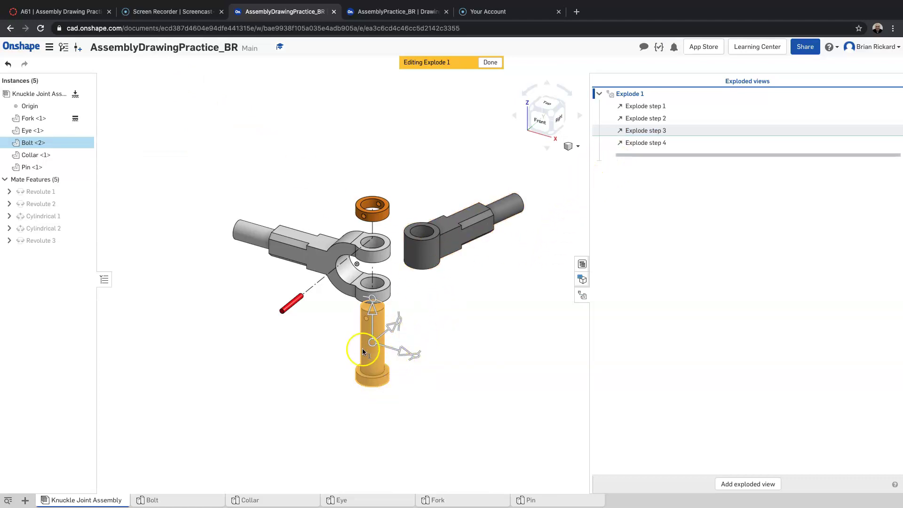
Edit the bolt's explode step again to restore its -150 mm distance, and finish editing the exploded view
{"action": "right_click", "coordinate": [639, 132]}
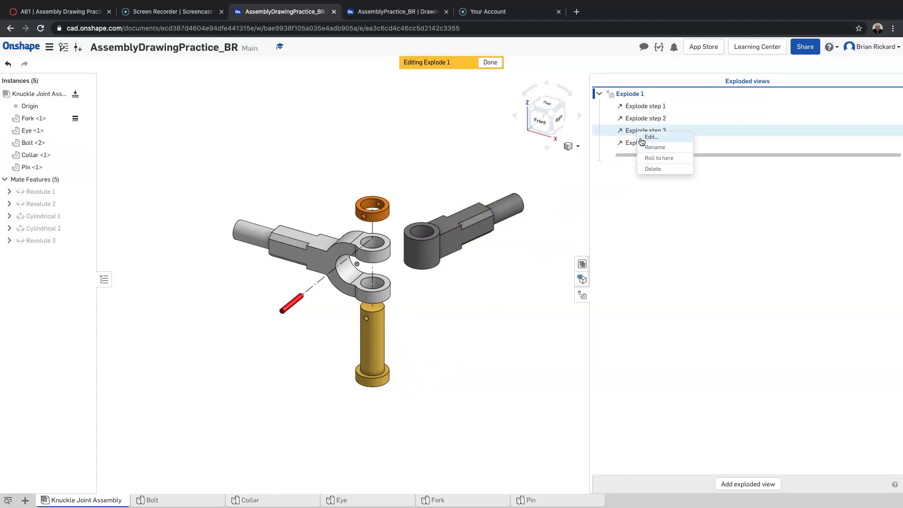
{"action": "left_click", "coordinate": [650, 137]}
{"action": "left_click", "coordinate": [174, 146]}
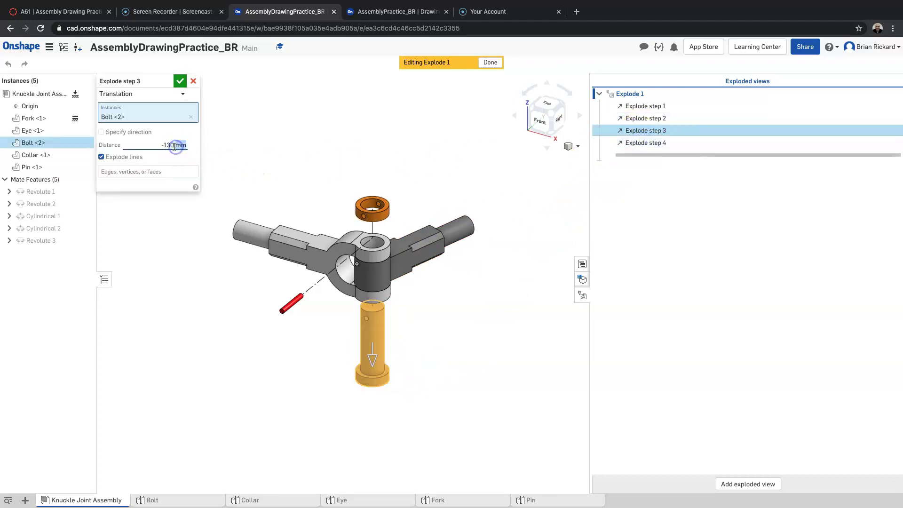
{"action": "key", "text": "BackSpace"}
{"action": "key", "text": "BackSpace"}
{"action": "left_click", "coordinate": [181, 81]}
{"action": "left_click", "coordinate": [472, 261]}
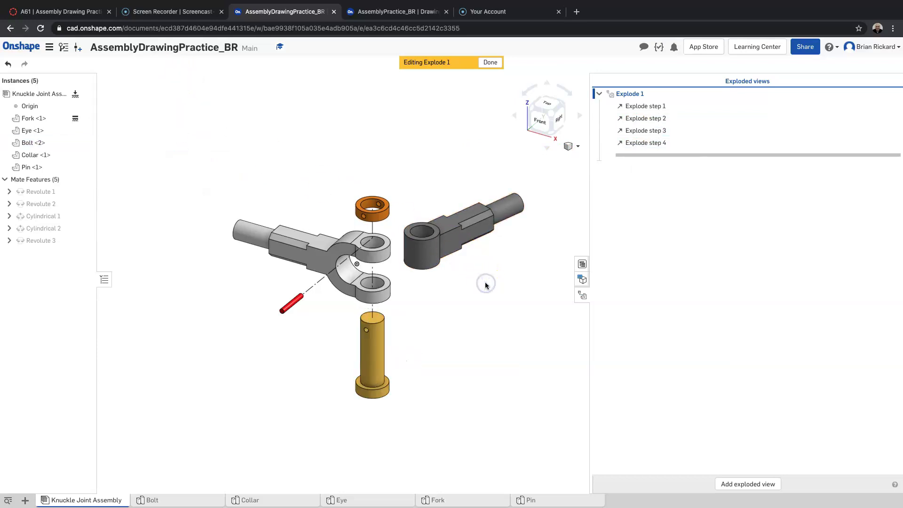
{"action": "left_click", "coordinate": [492, 63]}
{"action": "left_click", "coordinate": [584, 297]}
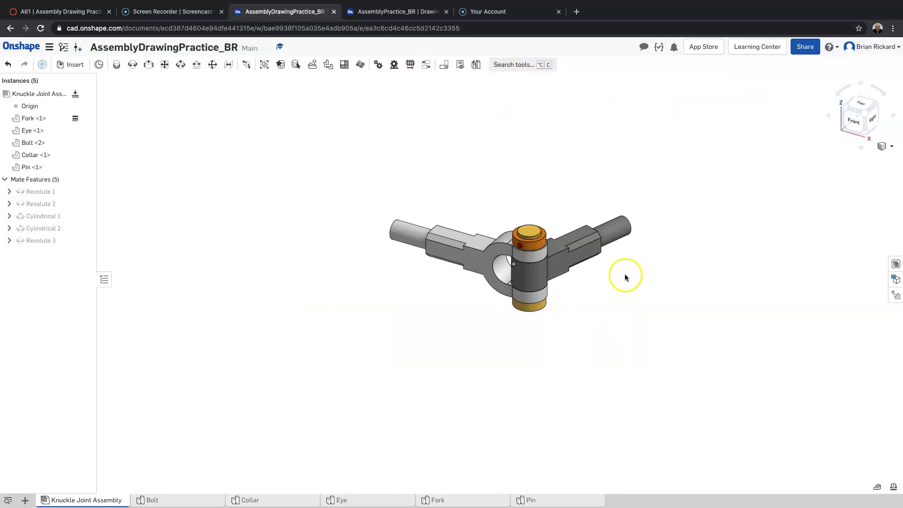
Create a new drawing from the ANSI_A_MM.dwt template with no views
{"action": "scroll", "coordinate": [625, 277], "scroll_direction": "up", "scroll_amount": 3}
{"action": "scroll", "coordinate": [592, 210], "scroll_direction": "up", "scroll_amount": 3}
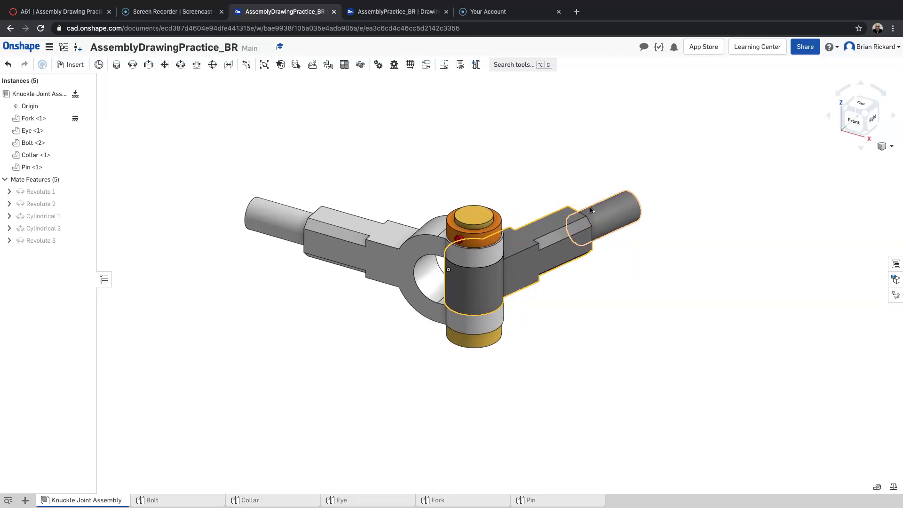
{"action": "left_click", "coordinate": [27, 501]}
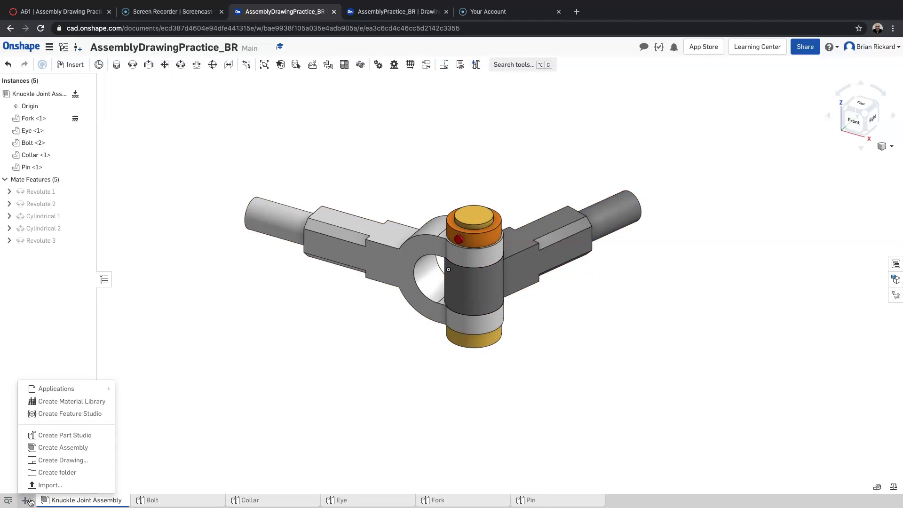
{"action": "left_click", "coordinate": [47, 465]}
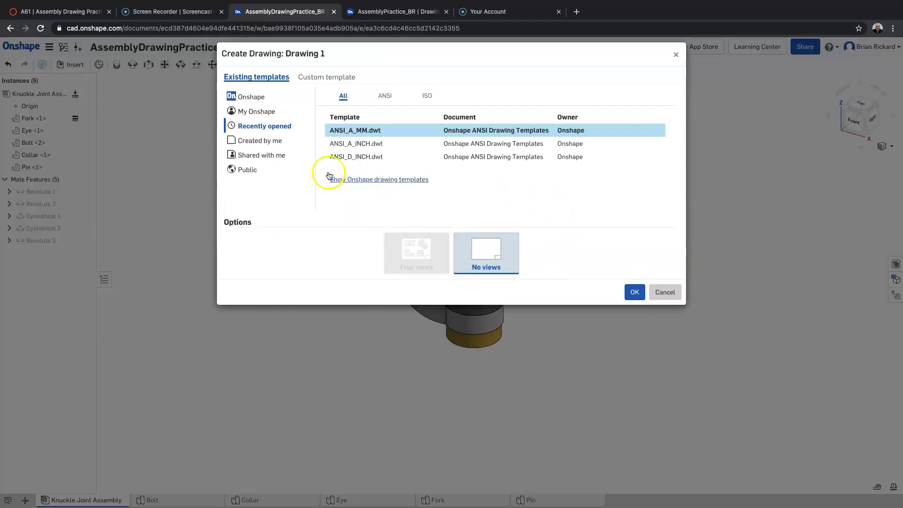
{"action": "double_click", "coordinate": [360, 133]}
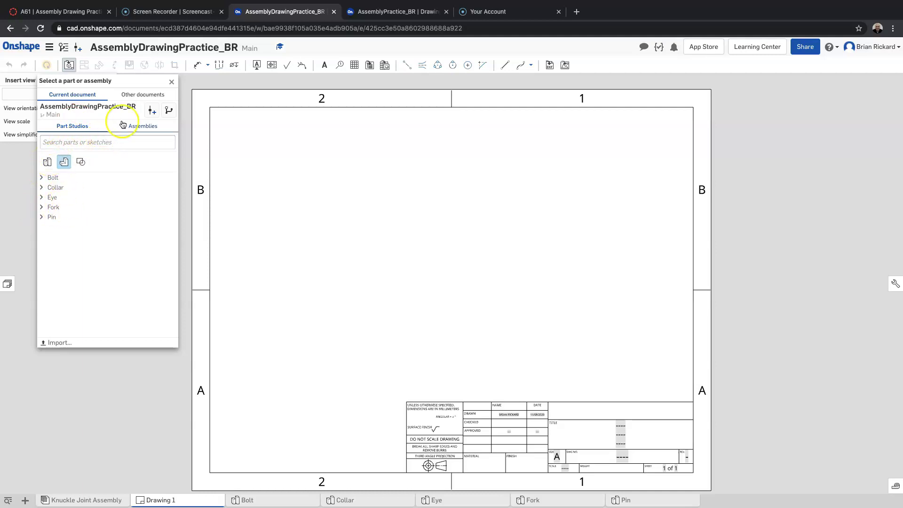
Insert an isometric view of the Knuckle Joint Assembly at 1:4 scale above the title block and show it shaded
{"action": "left_click", "coordinate": [137, 128]}
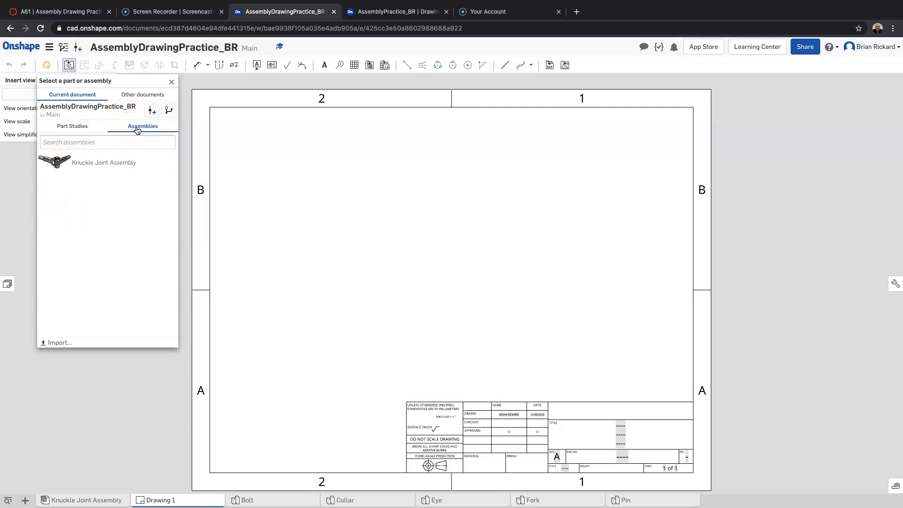
{"action": "left_click", "coordinate": [58, 162]}
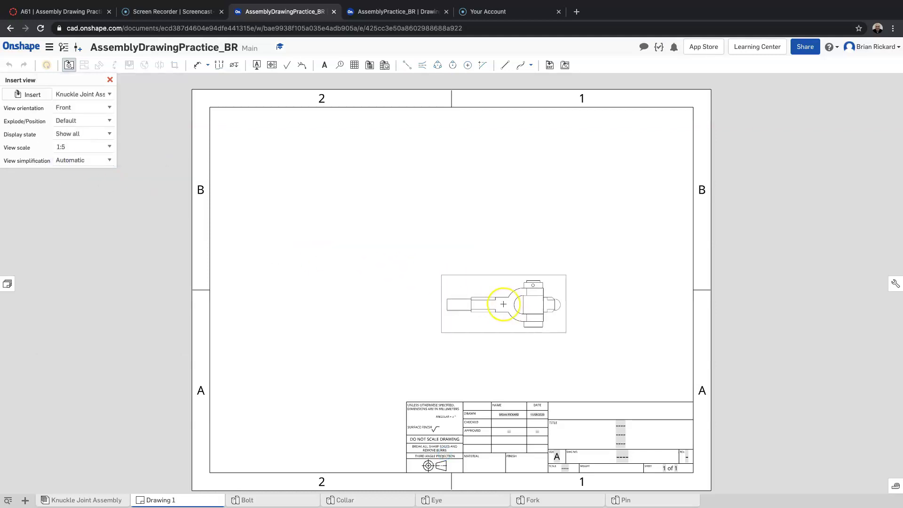
{"action": "left_click", "coordinate": [452, 283]}
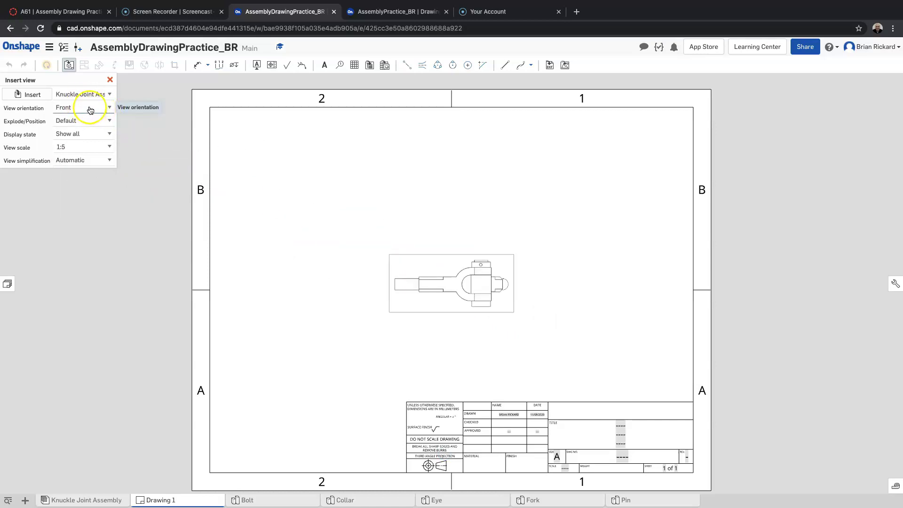
{"action": "left_click", "coordinate": [109, 108]}
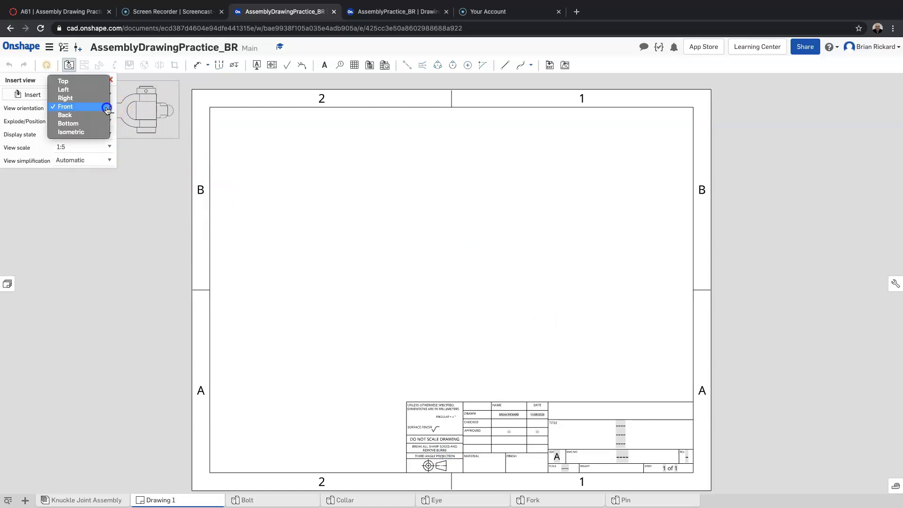
{"action": "left_click", "coordinate": [97, 135]}
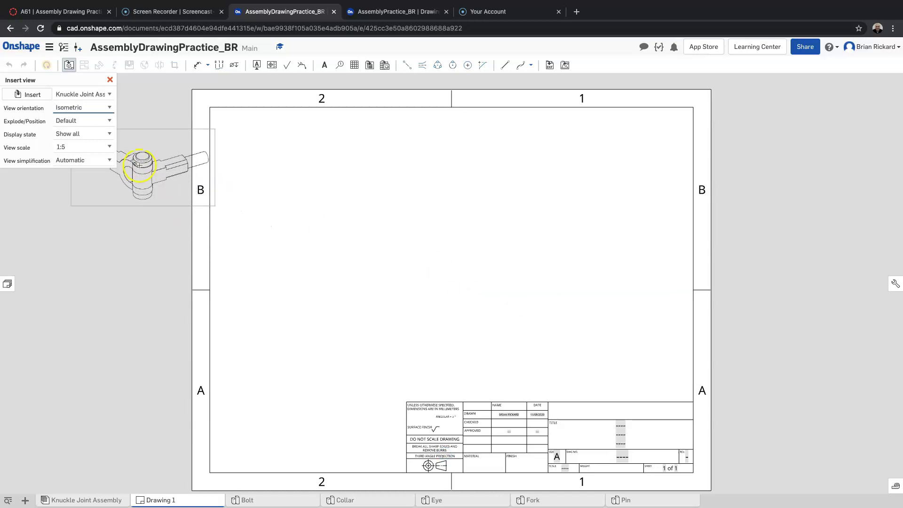
{"action": "left_click", "coordinate": [109, 147]}
{"action": "scroll", "coordinate": [108, 164], "scroll_direction": "down", "scroll_amount": 2}
{"action": "scroll", "coordinate": [109, 166], "scroll_direction": "up", "scroll_amount": 3}
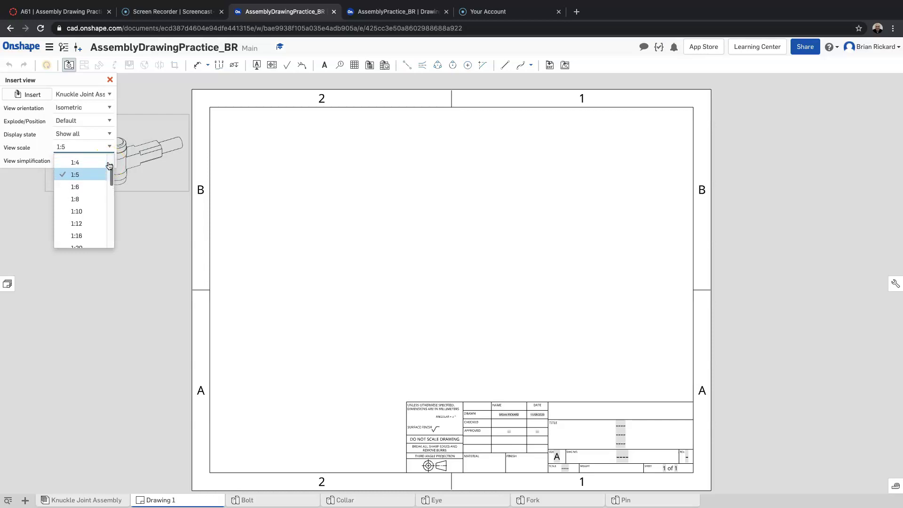
{"action": "left_click", "coordinate": [101, 163]}
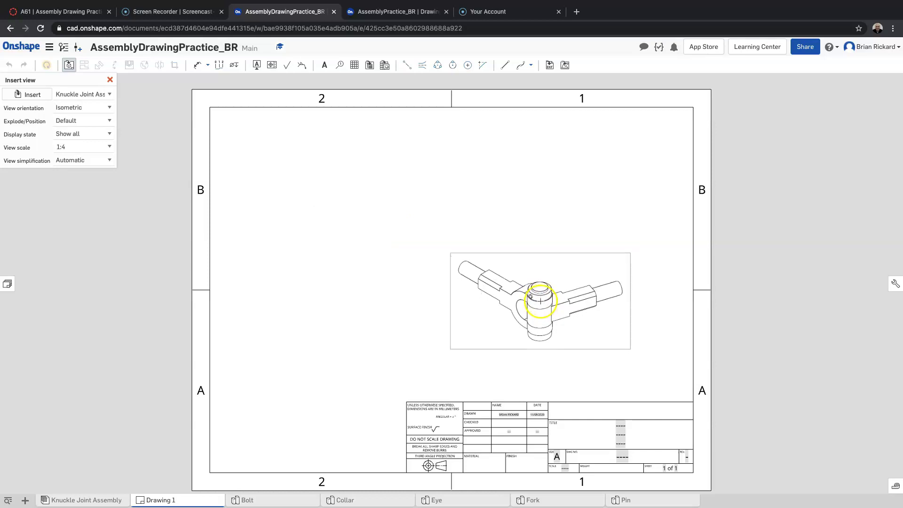
{"action": "left_click", "coordinate": [540, 302]}
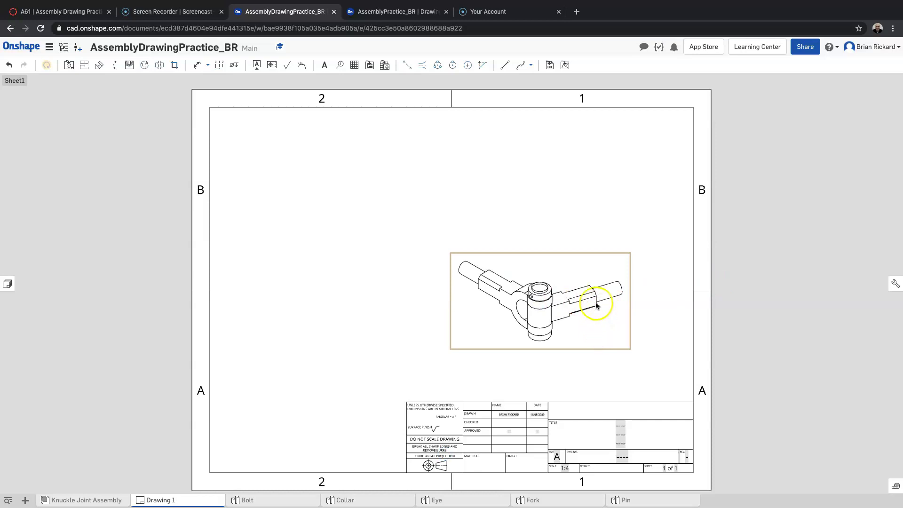
{"action": "right_click", "coordinate": [559, 259]}
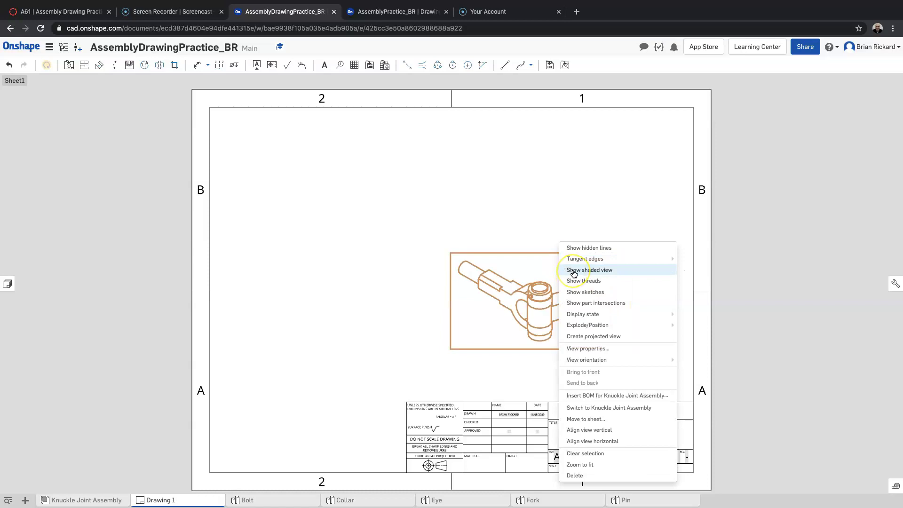
{"action": "left_click", "coordinate": [574, 271]}
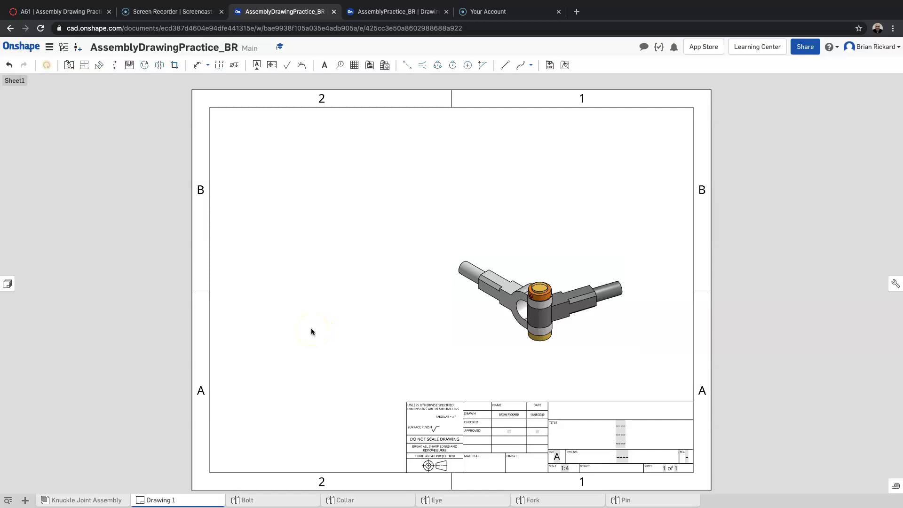
Insert an isometric Explode 1 view of the assembly at the 1:4 sheet scale beside the assembled view, and show it shaded
{"action": "left_click", "coordinate": [69, 67]}
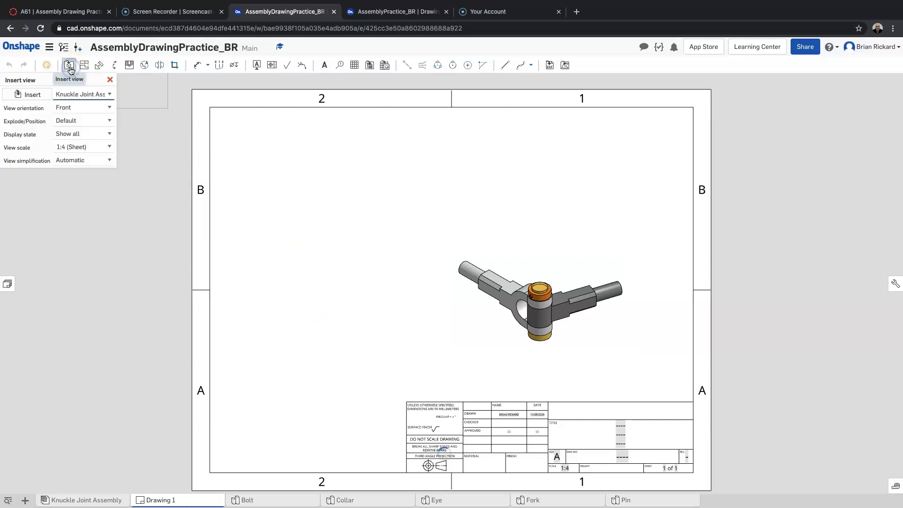
{"action": "left_click", "coordinate": [69, 122]}
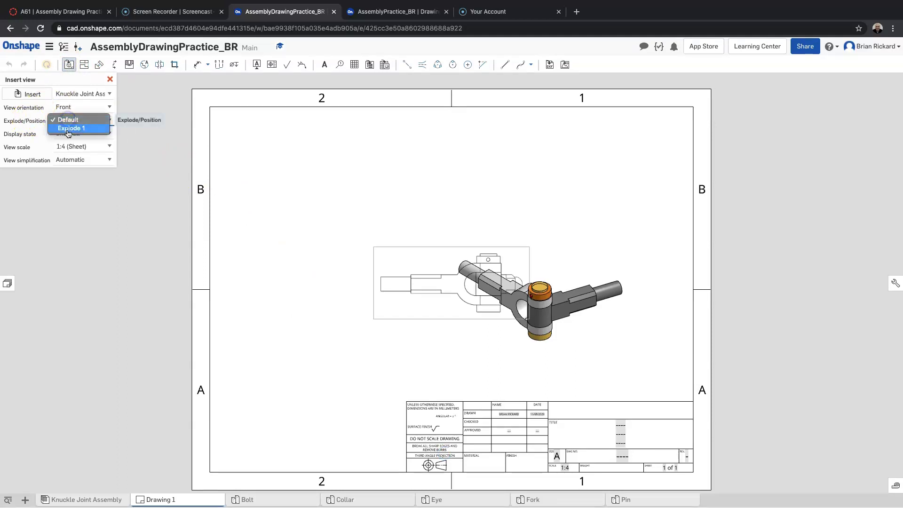
{"action": "left_click", "coordinate": [68, 130]}
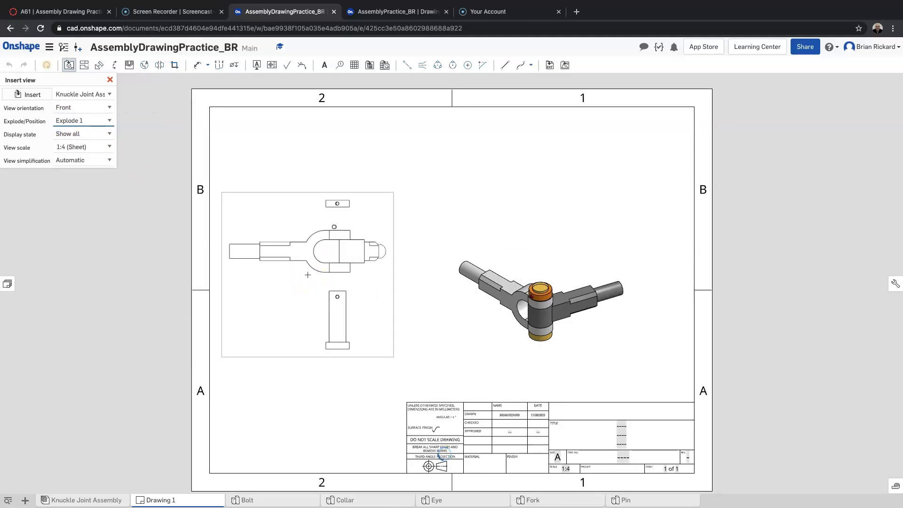
{"action": "left_click_drag", "start_coordinate": [244, 216], "coordinate": [111, 111]}
{"action": "left_click", "coordinate": [111, 110]}
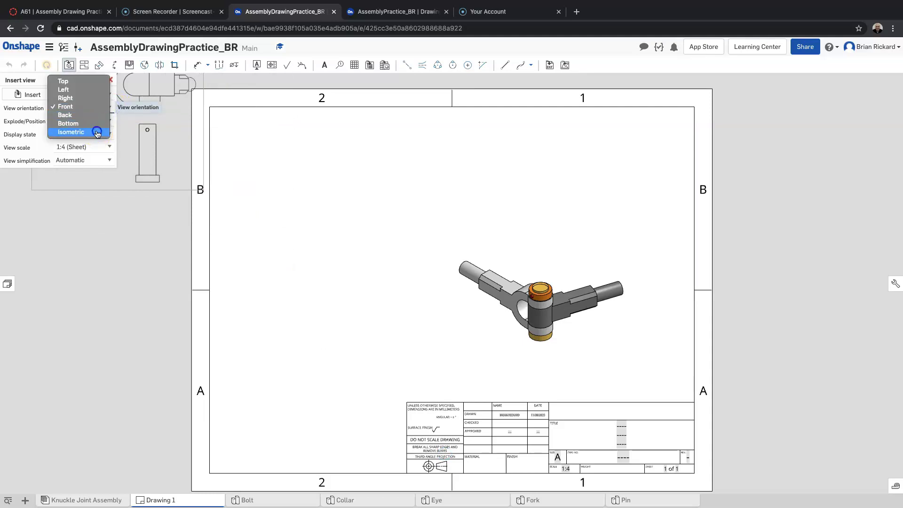
{"action": "left_click", "coordinate": [94, 133]}
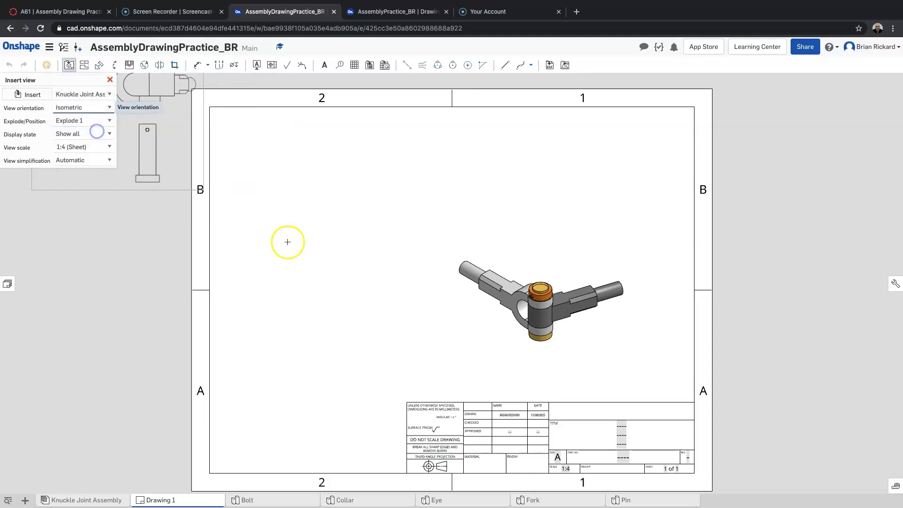
{"action": "left_click", "coordinate": [350, 297]}
{"action": "mouse_move", "coordinate": [351, 299]}
{"action": "left_mouse_down"}
{"action": "mouse_move", "coordinate": [346, 368]}
{"action": "mouse_move", "coordinate": [346, 358]}
{"action": "left_mouse_up"}
{"action": "left_click", "coordinate": [345, 358]}
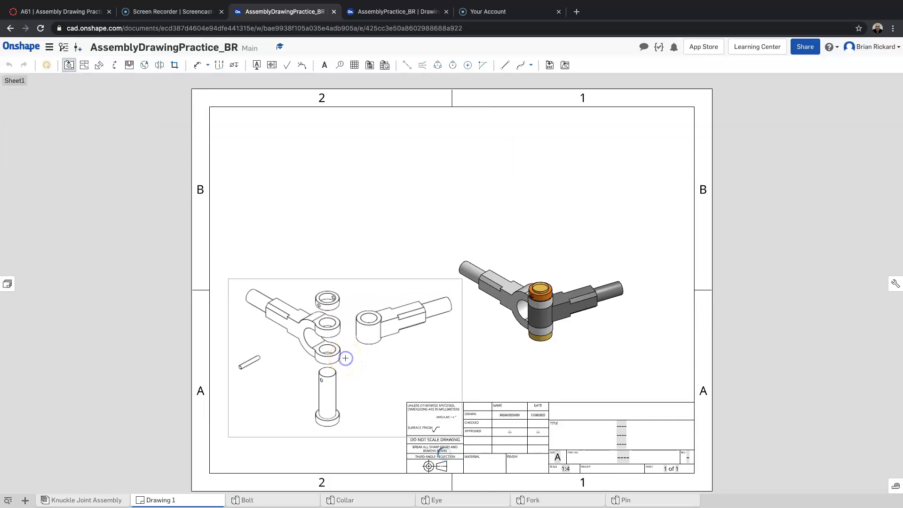
{"action": "right_click", "coordinate": [365, 302]}
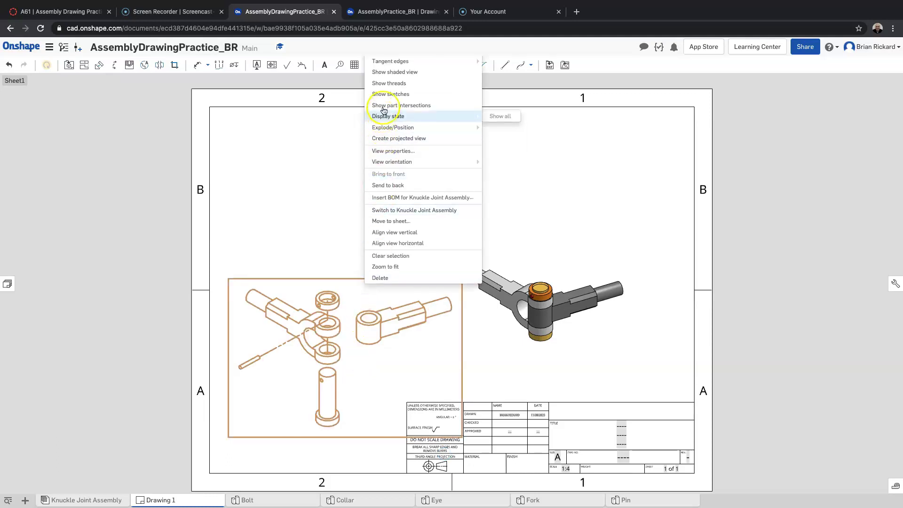
{"action": "left_click", "coordinate": [385, 72]}
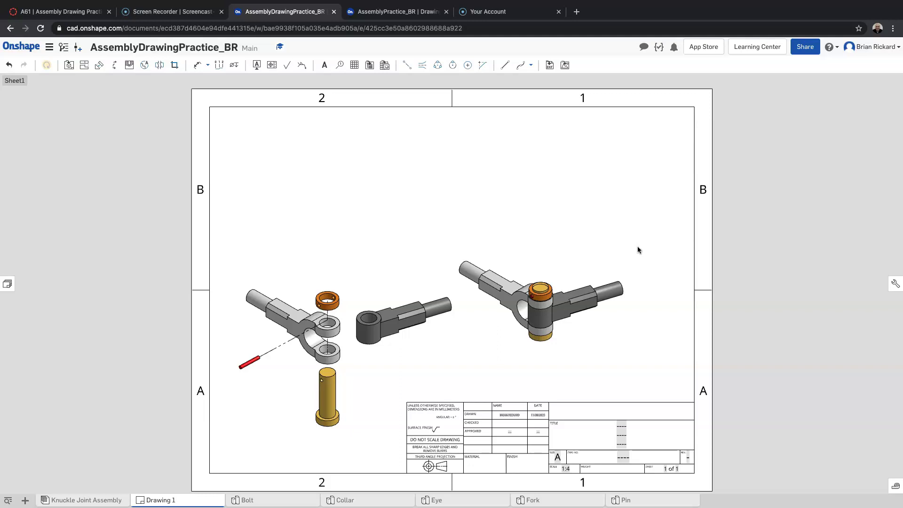
Insert a flattened, top-to-bottom BOM table of the assembly with its upper-left corner fixed to the drawing border's upper-left corner
{"action": "scroll", "coordinate": [629, 240], "scroll_direction": "up", "scroll_amount": 2}
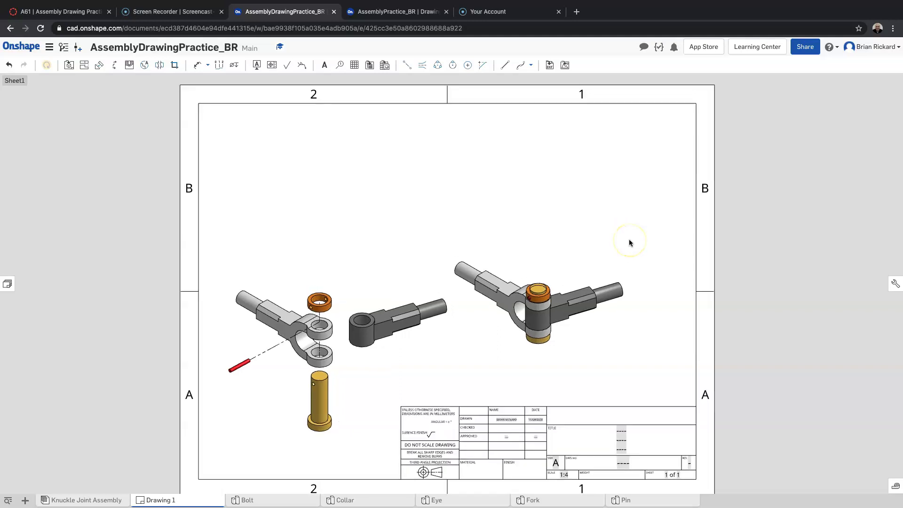
{"action": "scroll", "coordinate": [630, 240], "scroll_direction": "down", "scroll_amount": 1}
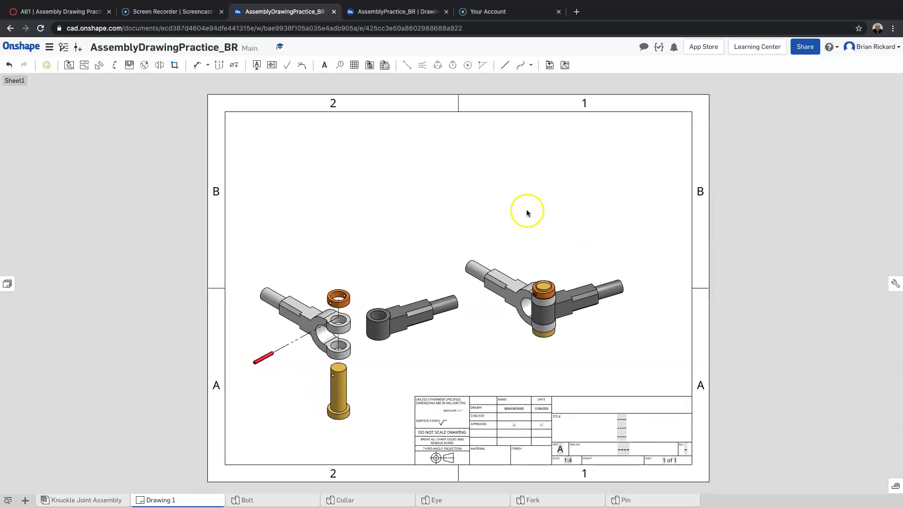
{"action": "left_click", "coordinate": [369, 68]}
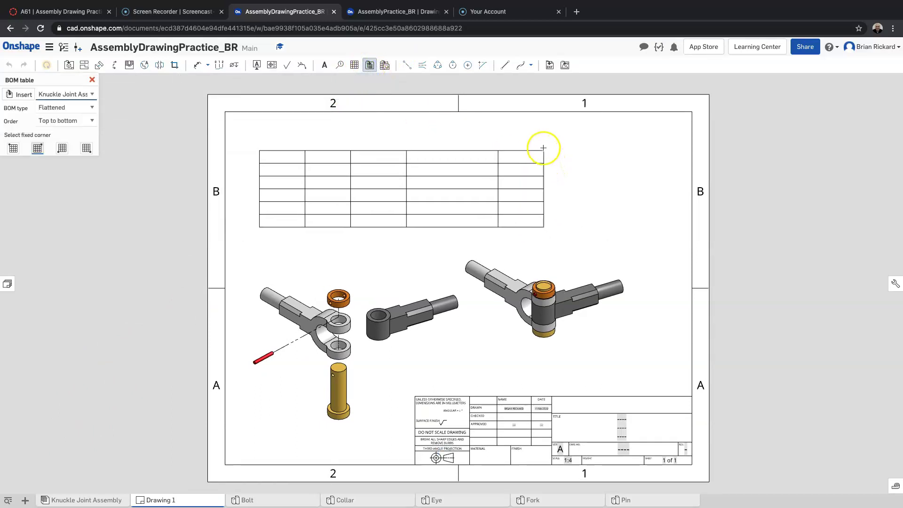
{"action": "left_click", "coordinate": [536, 129]}
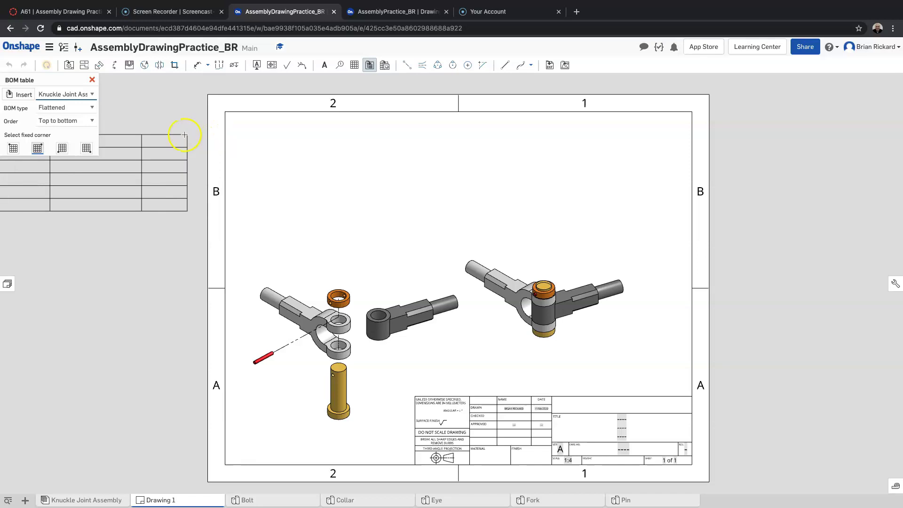
{"action": "left_click", "coordinate": [13, 149]}
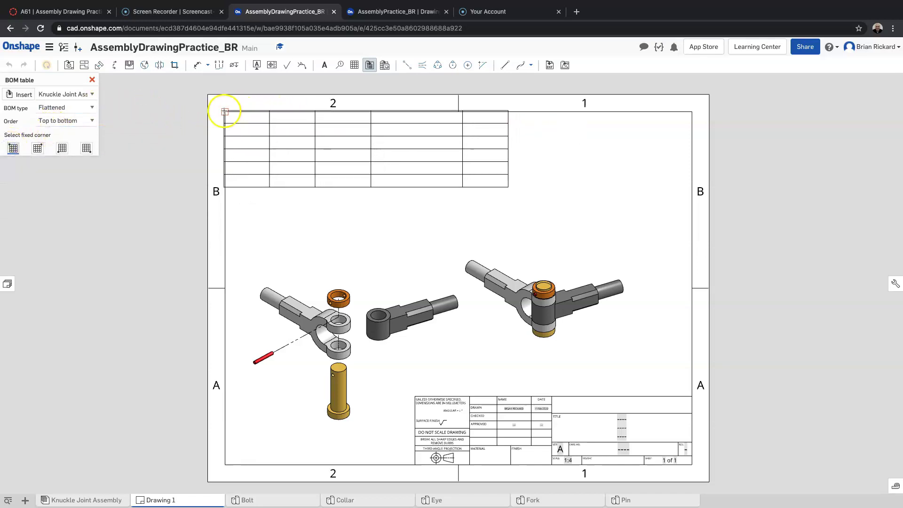
{"action": "left_click", "coordinate": [225, 112]}
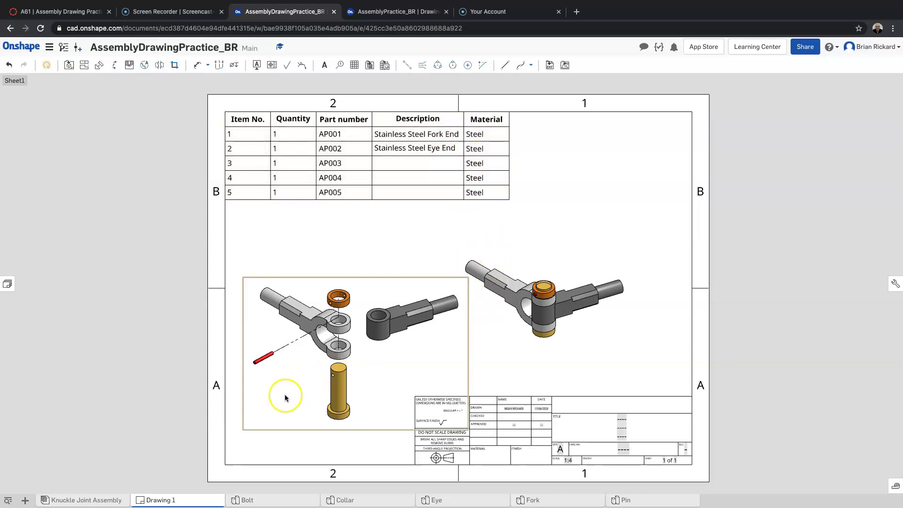
Add a Name column to the bill of materials in the Knuckle Joint Assembly and widen the table area to show it
{"action": "left_click", "coordinate": [88, 502]}
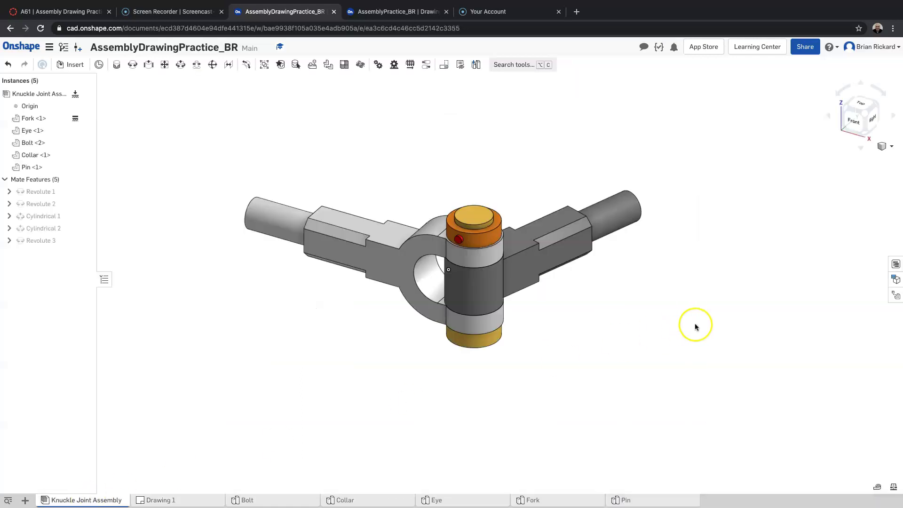
{"action": "left_click", "coordinate": [897, 266]}
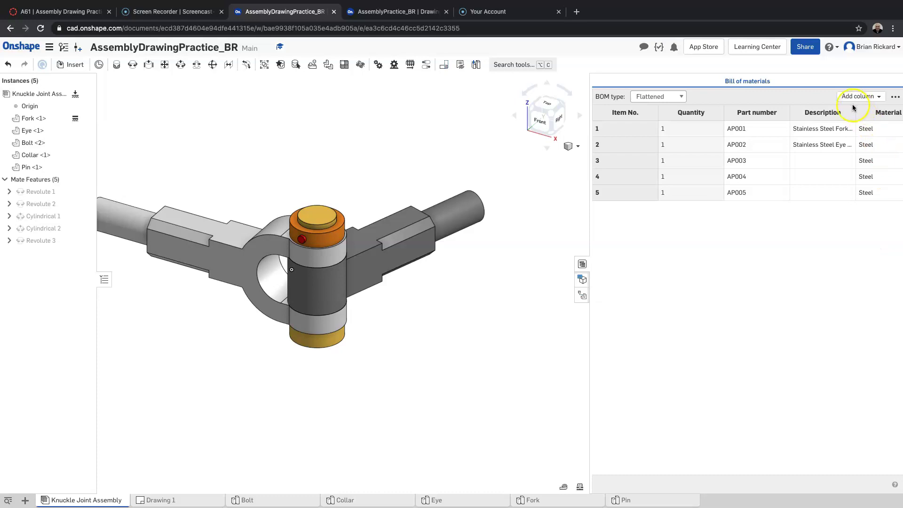
{"action": "left_click_drag", "start_coordinate": [590, 244], "coordinate": [560, 243]}
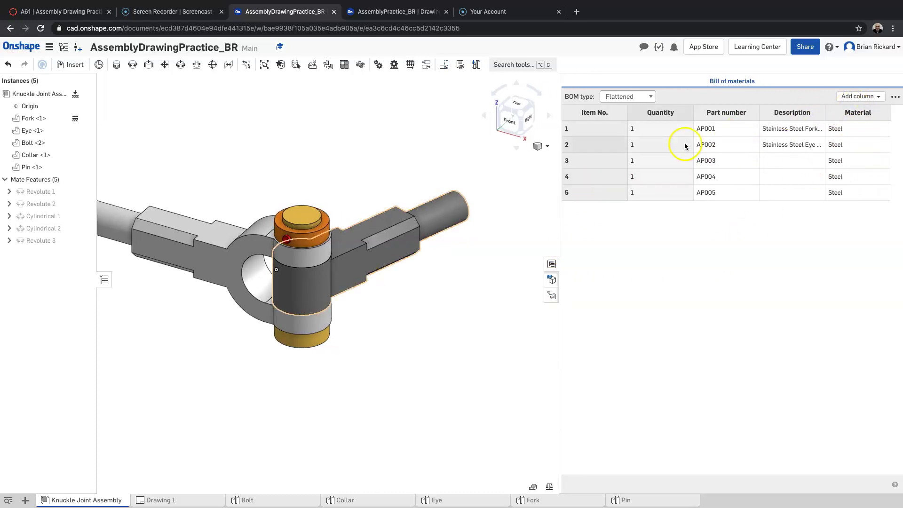
{"action": "left_click", "coordinate": [868, 97]}
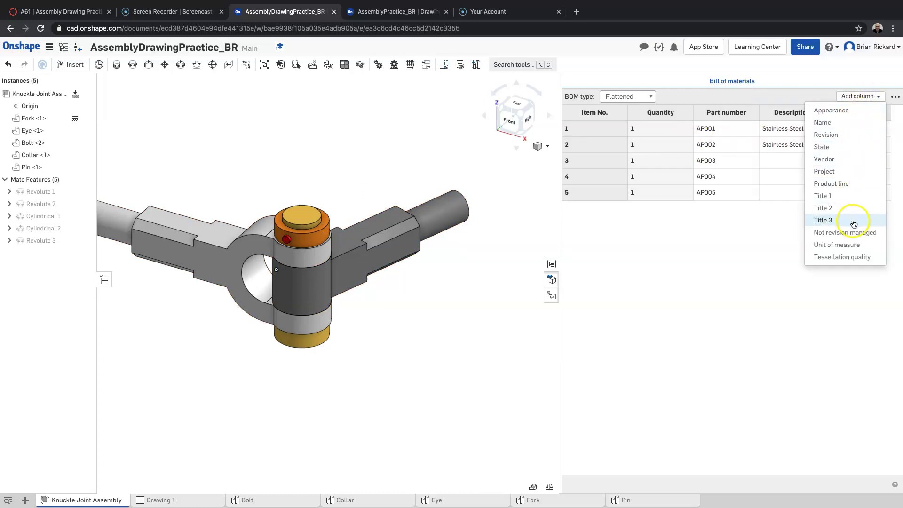
{"action": "left_click", "coordinate": [841, 124]}
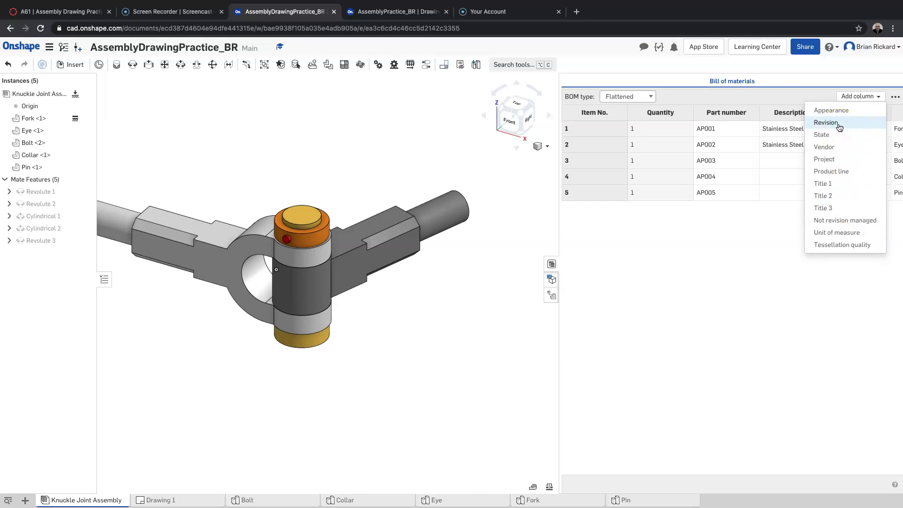
{"action": "left_click", "coordinate": [750, 285]}
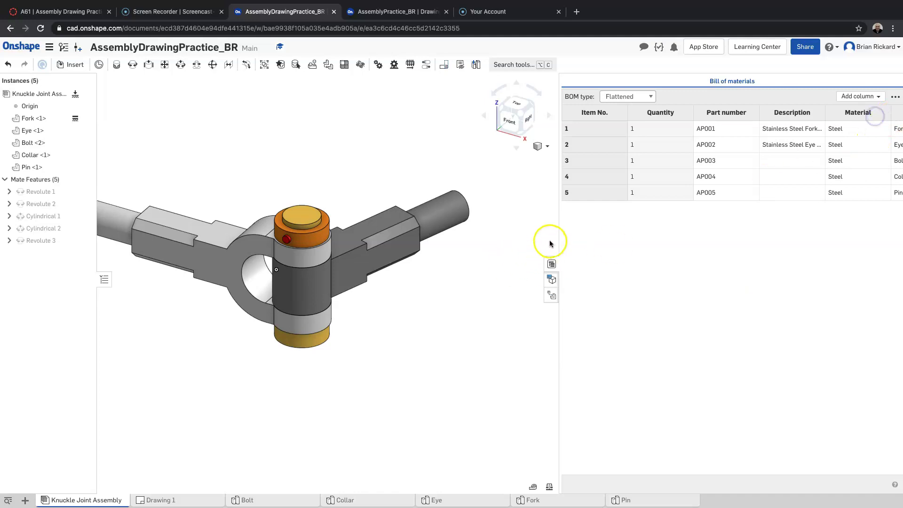
{"action": "left_click_drag", "start_coordinate": [560, 236], "coordinate": [512, 235]}
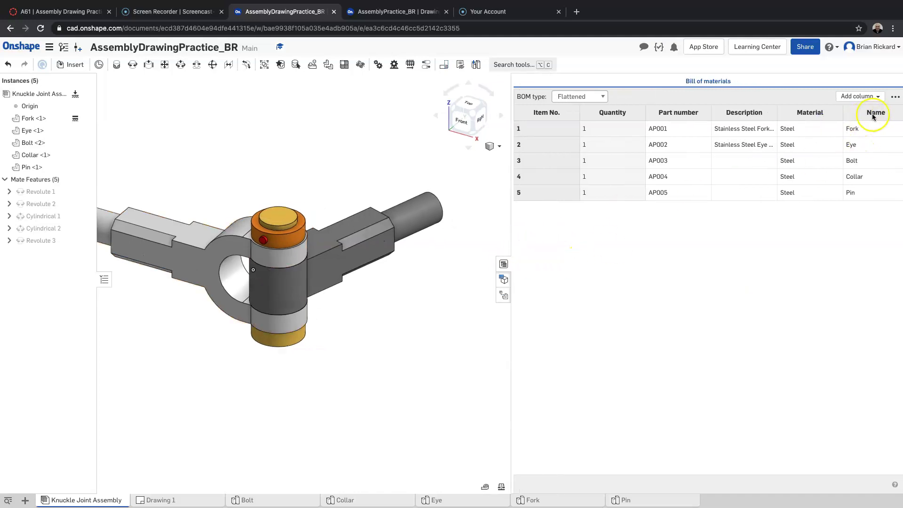
{"action": "left_click", "coordinate": [888, 114]}
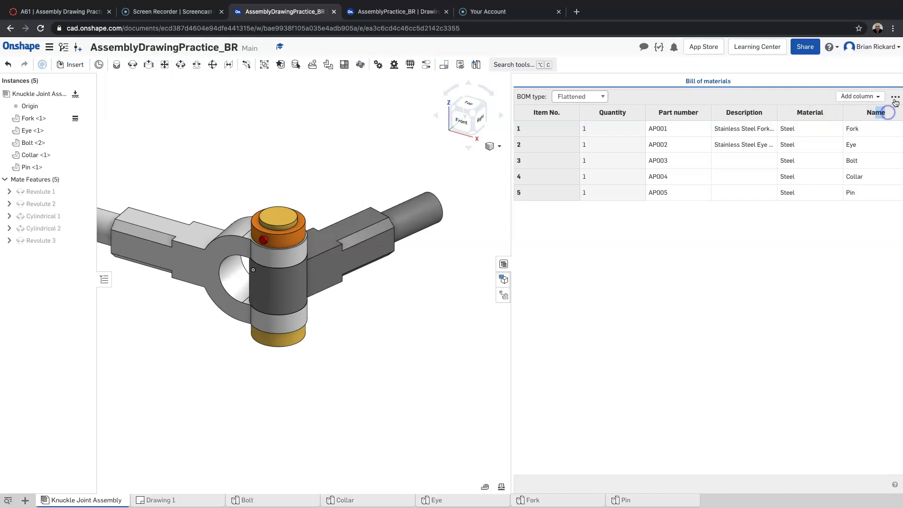
{"action": "left_click", "coordinate": [896, 100]}
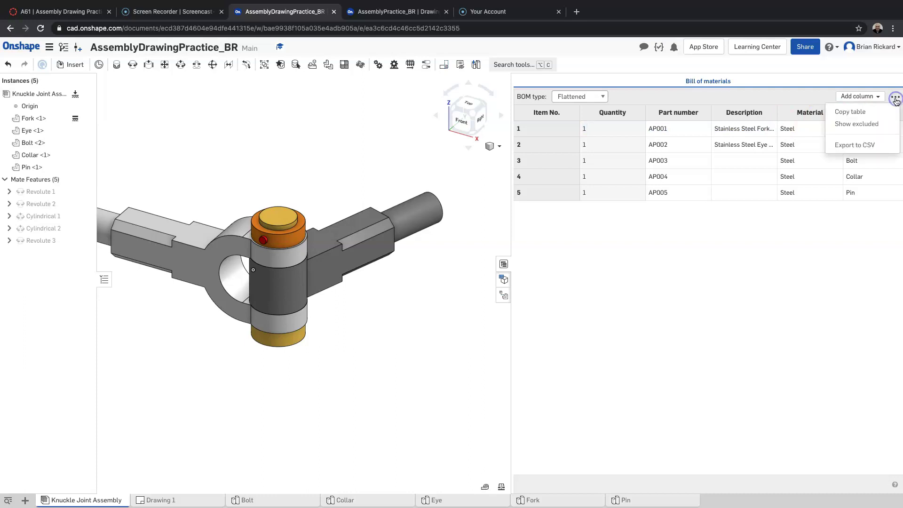
{"action": "left_click", "coordinate": [893, 238]}
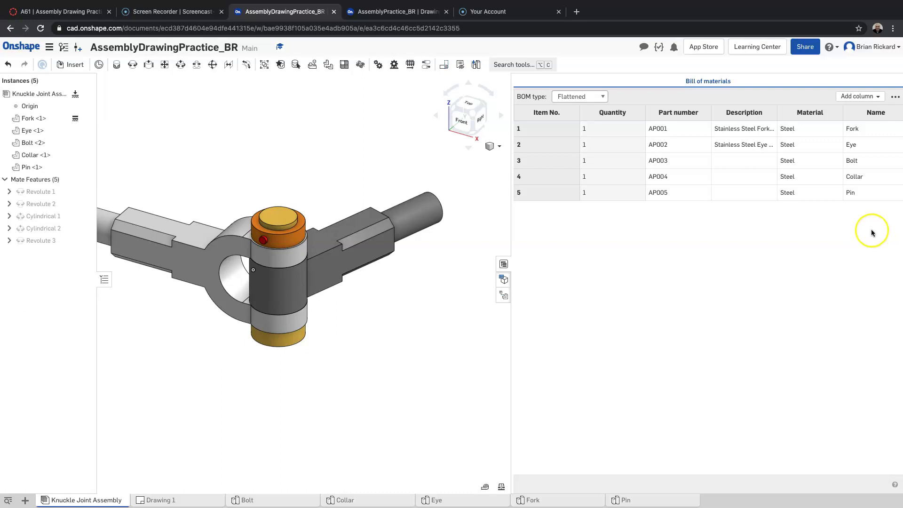
{"action": "left_click_drag", "start_coordinate": [513, 238], "coordinate": [583, 232]}
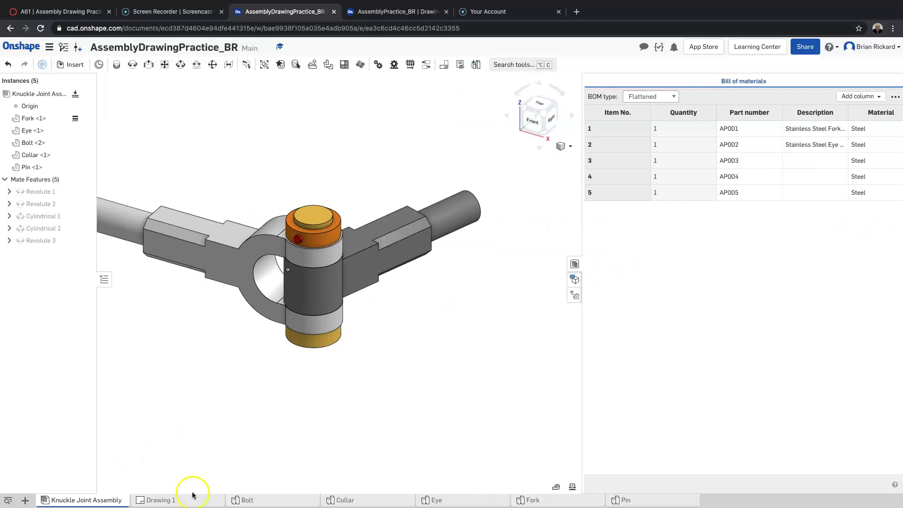
Review the Bolt part's properties, including its name, description and part number fields, without changing them
{"action": "left_click", "coordinate": [257, 497]}
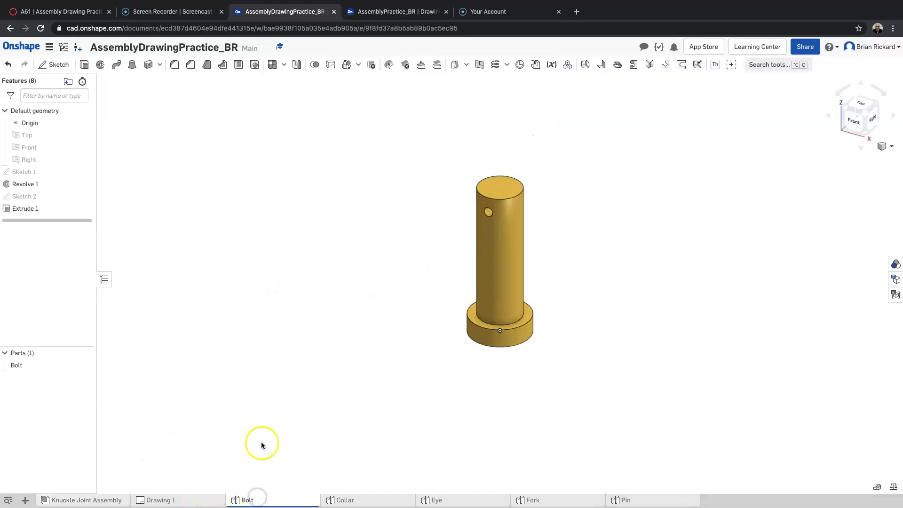
{"action": "right_click", "coordinate": [17, 366]}
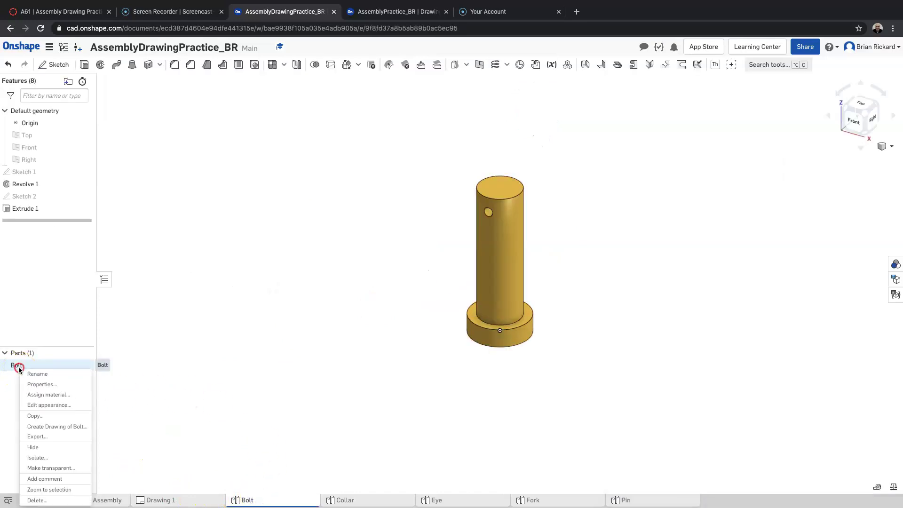
{"action": "left_click", "coordinate": [41, 384]}
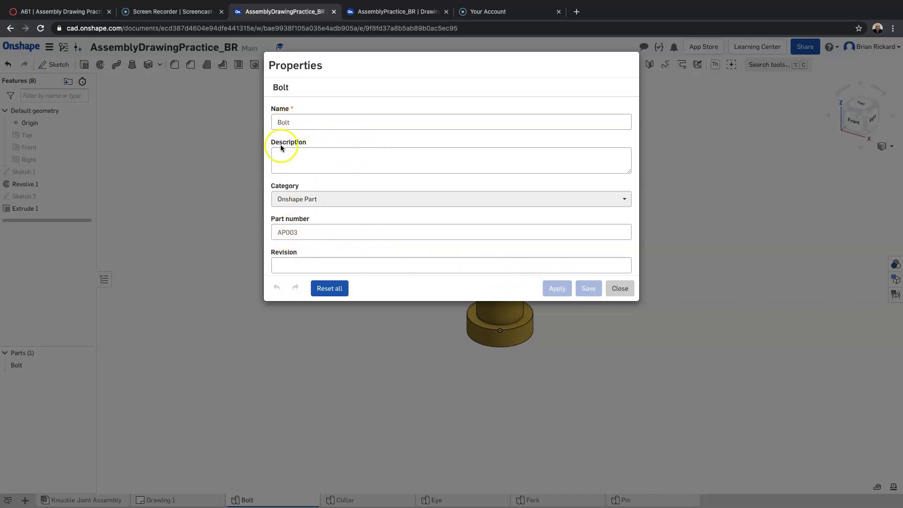
{"action": "left_click", "coordinate": [621, 289]}
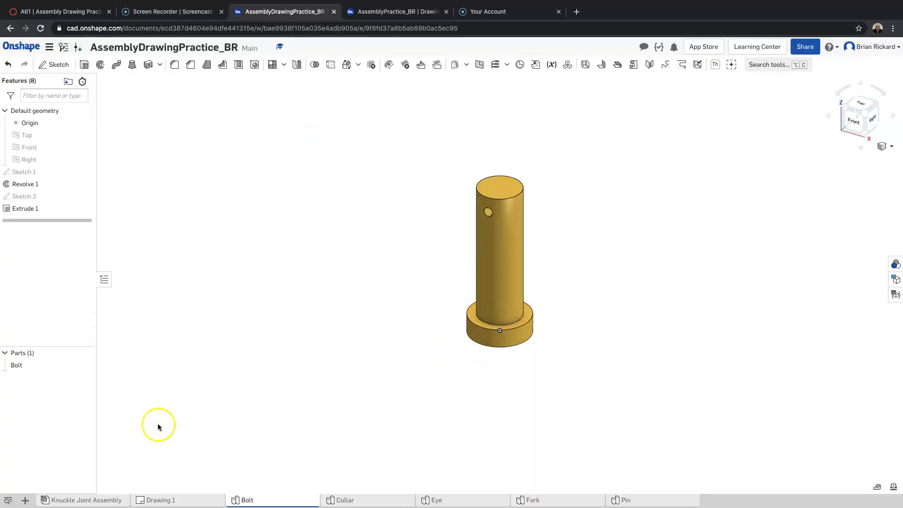
Update Drawing 1 from the workspace and stretch the BOM table to span the full width of the drawing border
{"action": "left_click", "coordinate": [157, 501]}
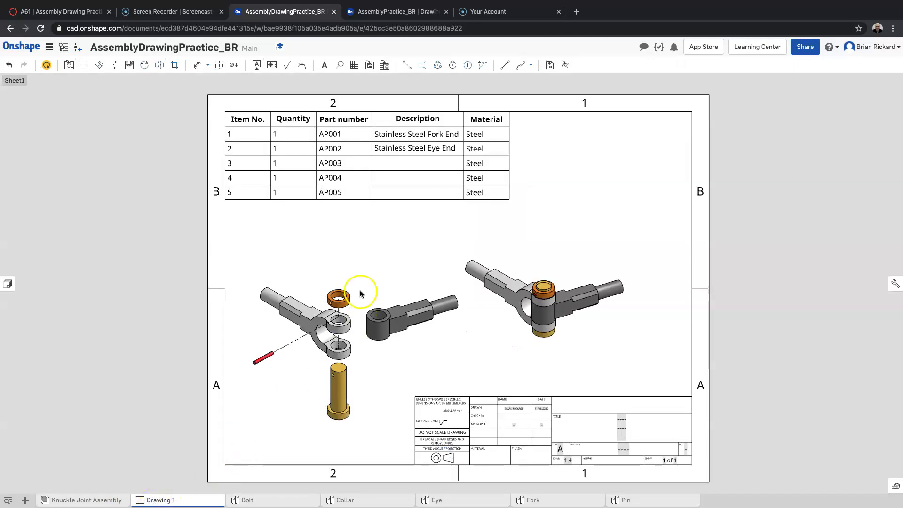
{"action": "left_click", "coordinate": [47, 68]}
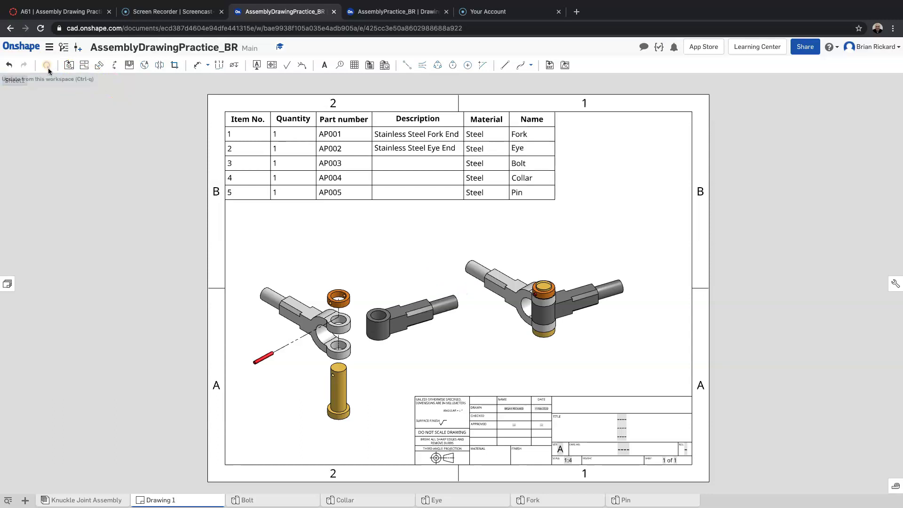
{"action": "left_click", "coordinate": [554, 158]}
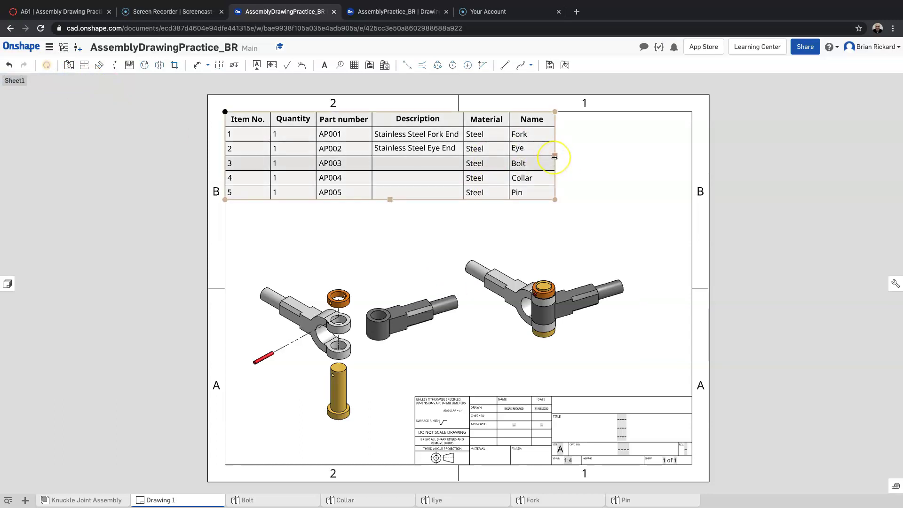
{"action": "left_click_drag", "start_coordinate": [554, 158], "coordinate": [693, 159]}
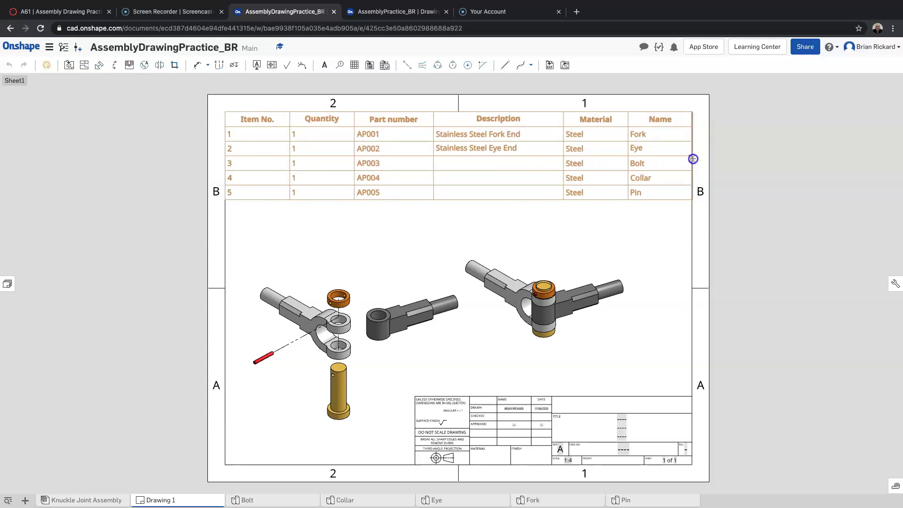
{"action": "left_click_drag", "start_coordinate": [693, 159], "coordinate": [693, 159]}
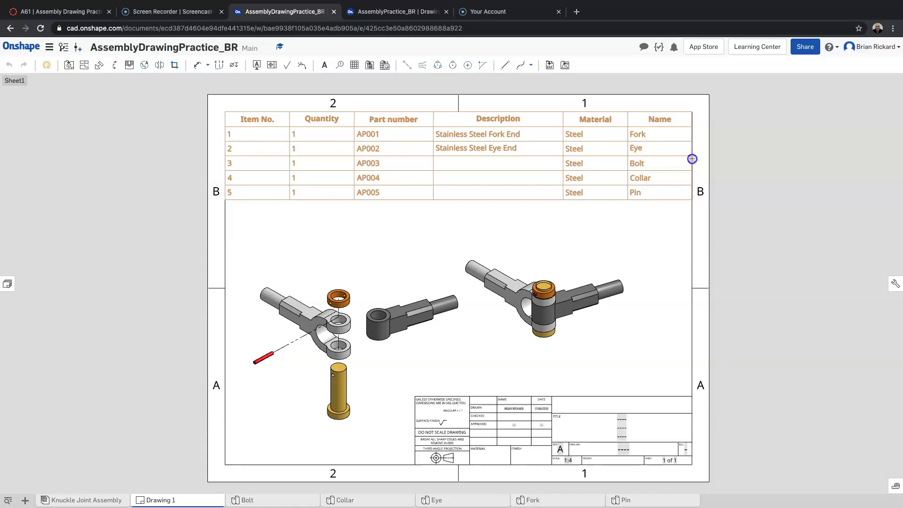
Shift the assembled view slightly to the right and raise the exploded view to clear the title block
{"action": "left_click", "coordinate": [596, 240]}
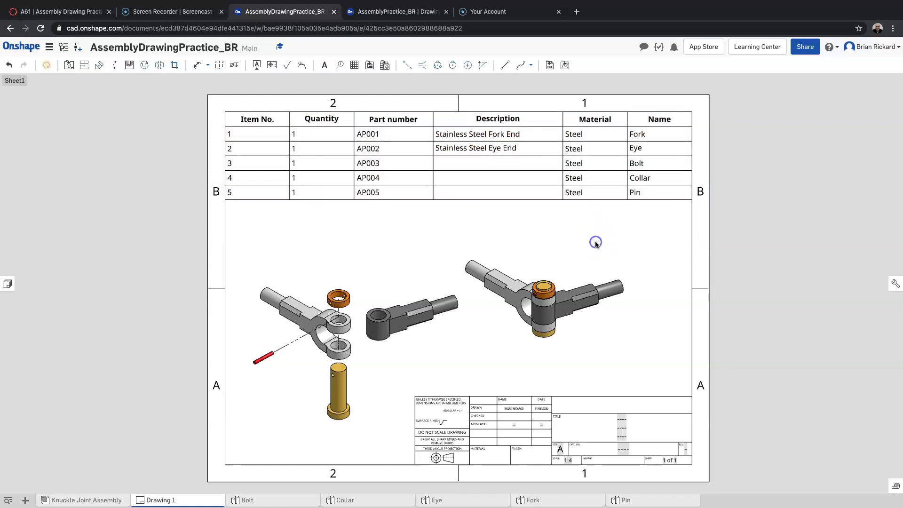
{"action": "left_click_drag", "start_coordinate": [558, 259], "coordinate": [583, 264]}
{"action": "left_click_drag", "start_coordinate": [415, 289], "coordinate": [414, 267]}
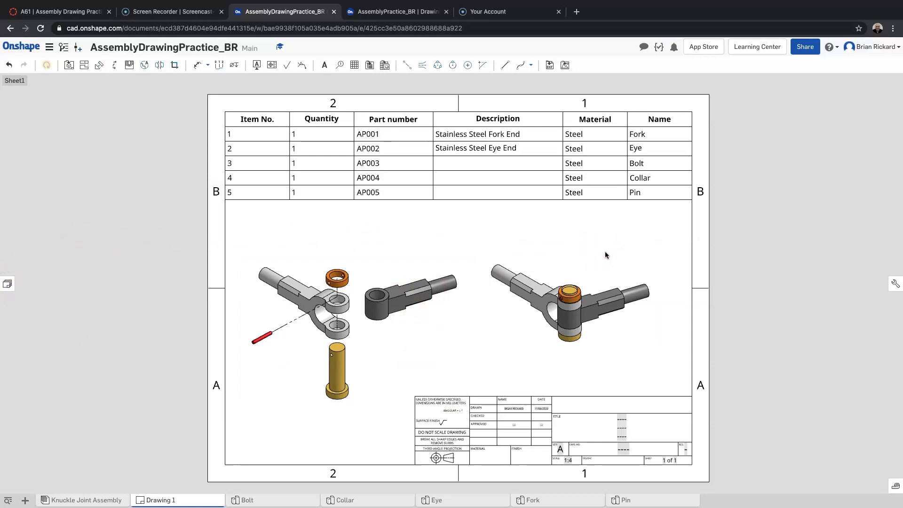
Add a circle-bordered callout showing the BOM item number, attached to the Eye's upper edge in the exploded view and placed above it
{"action": "left_click", "coordinate": [341, 66]}
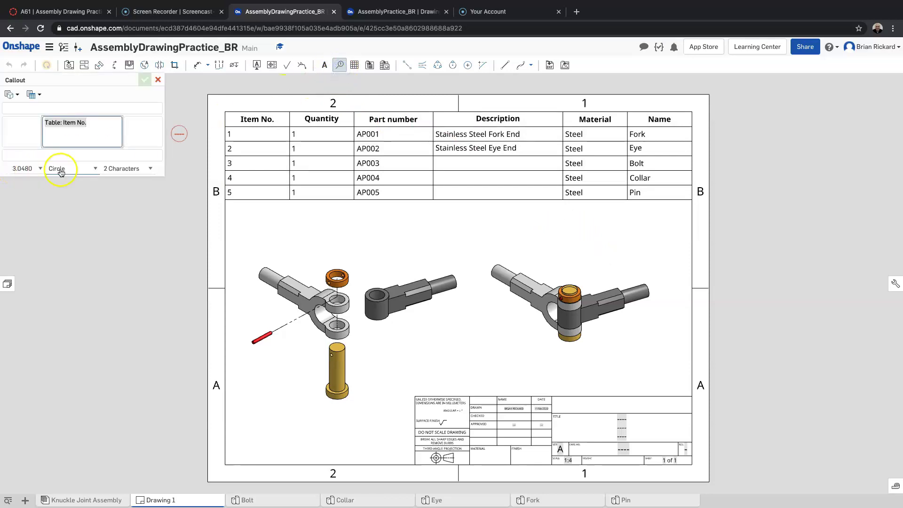
{"action": "left_click", "coordinate": [80, 168]}
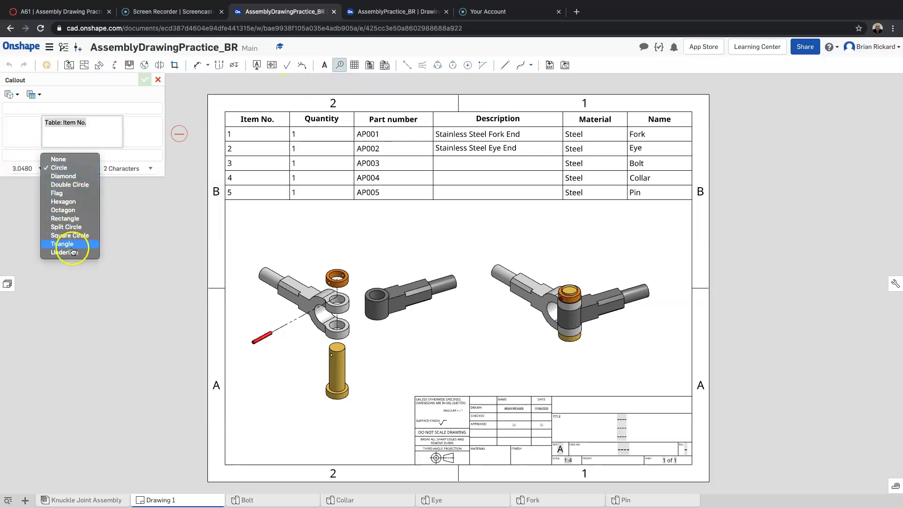
{"action": "left_click", "coordinate": [76, 186]}
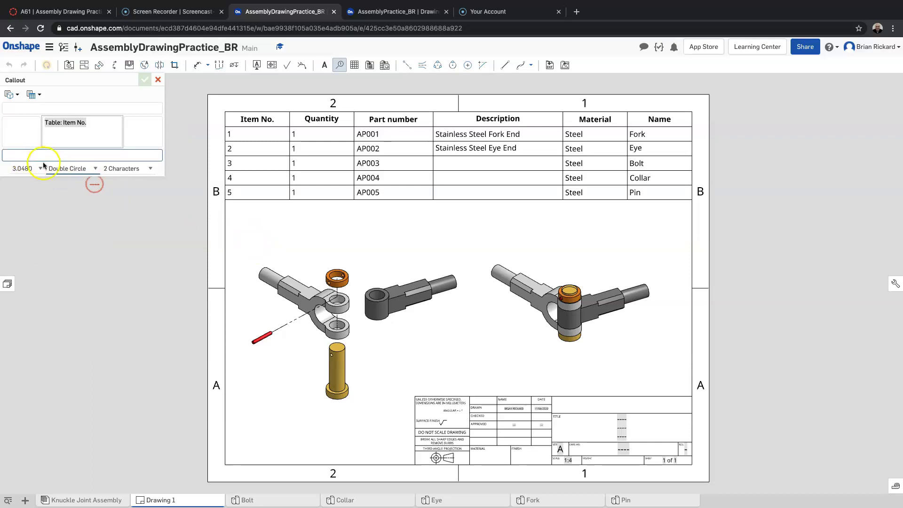
{"action": "left_click", "coordinate": [68, 168]}
{"action": "left_click", "coordinate": [61, 185]}
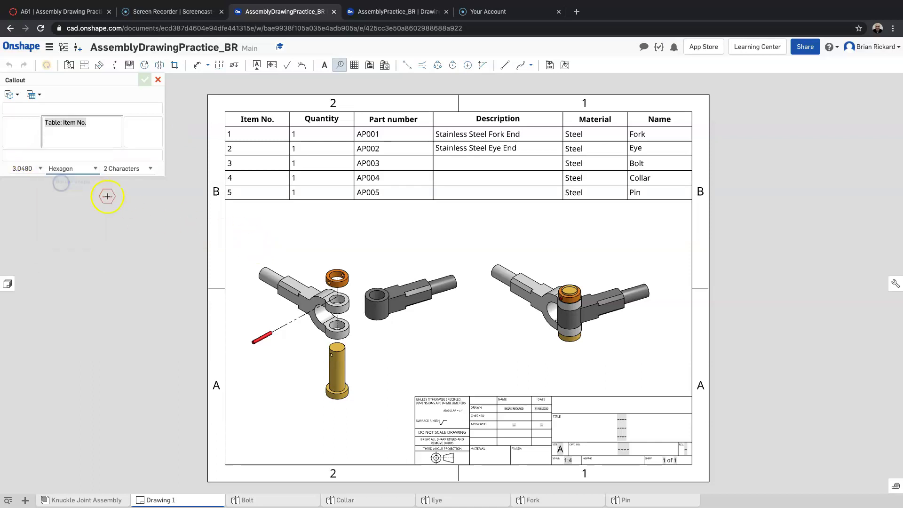
{"action": "left_click", "coordinate": [80, 169]}
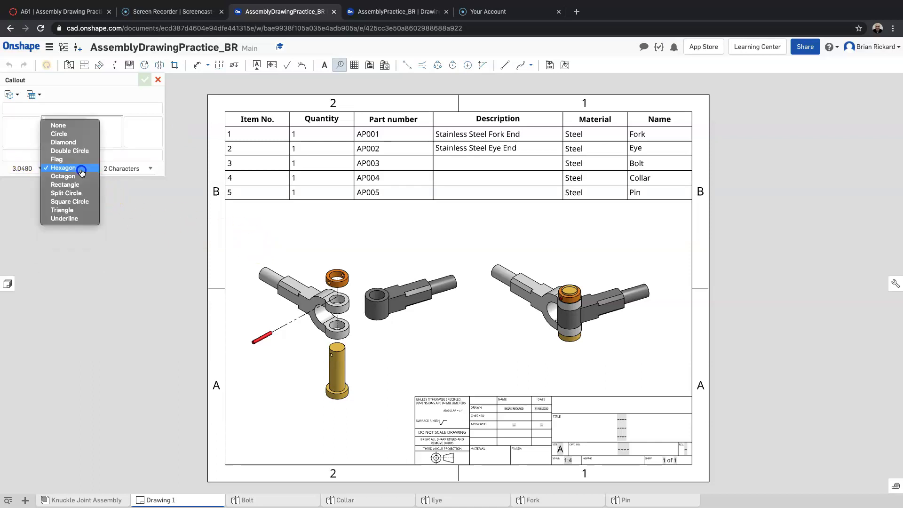
{"action": "left_click", "coordinate": [69, 135]}
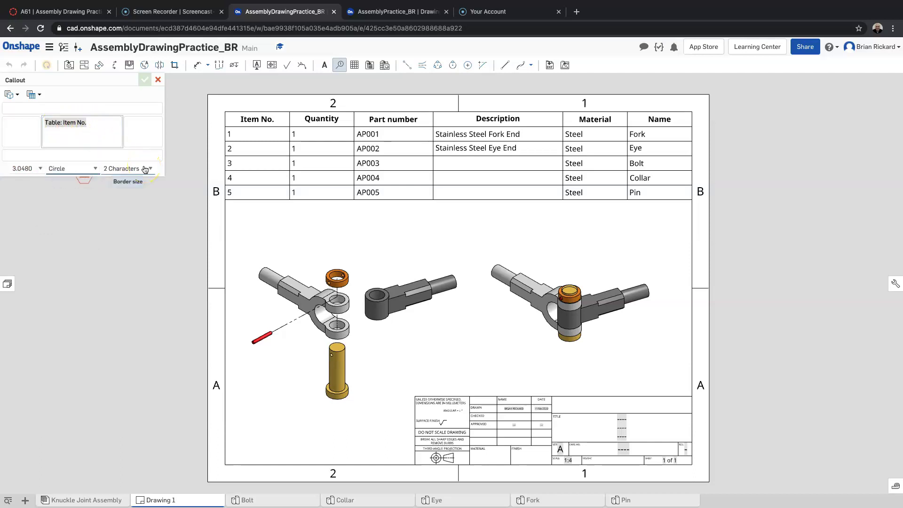
{"action": "left_click", "coordinate": [414, 284]}
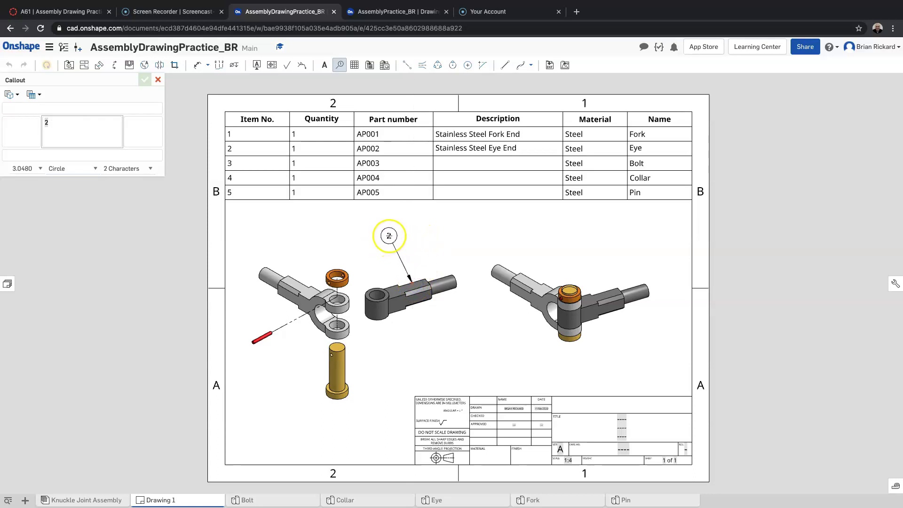
{"action": "left_click", "coordinate": [389, 235]}
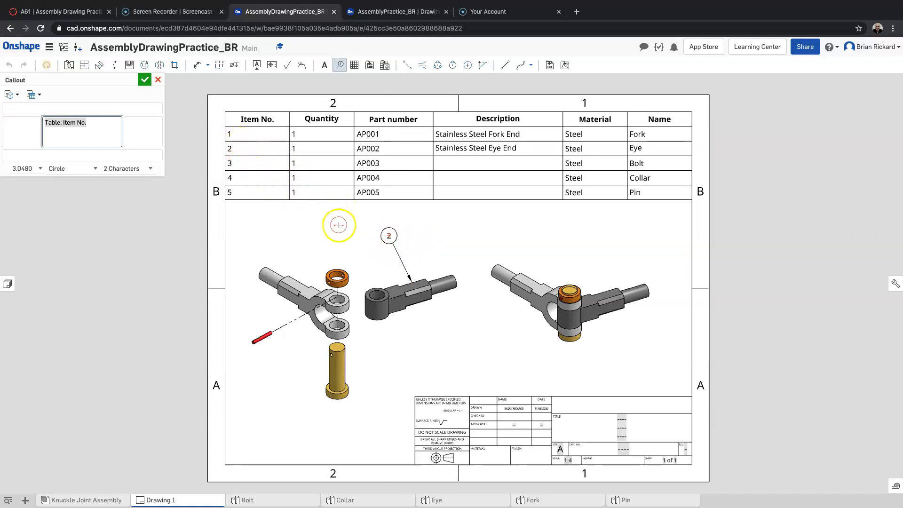
{"action": "left_click", "coordinate": [145, 80]}
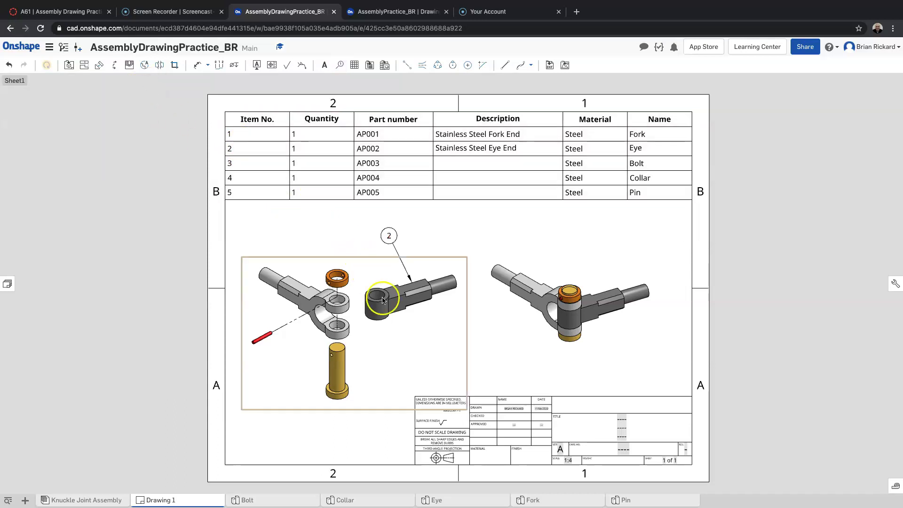
Reattach the Eye callout's leader to the Eye's hole, and return it to the upper edge of the Eye's body
{"action": "left_click", "coordinate": [238, 157]}
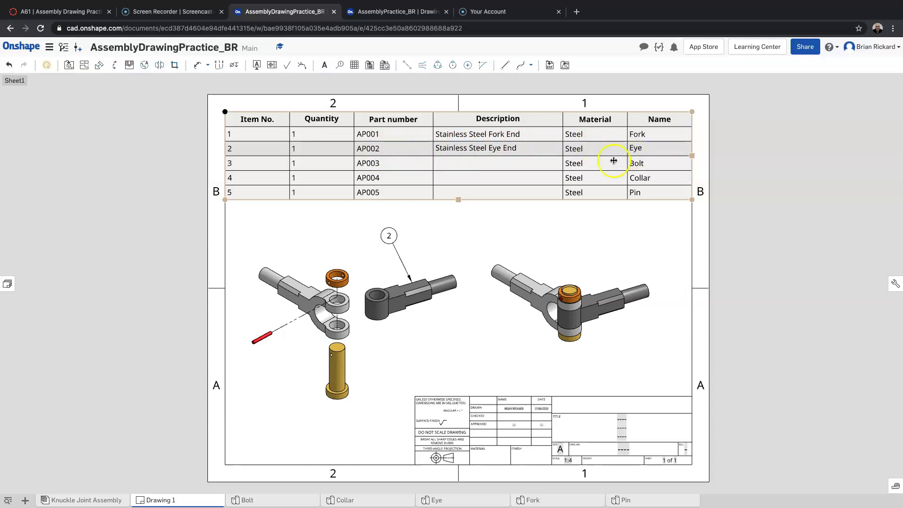
{"action": "key", "text": "Escape"}
{"action": "scroll", "coordinate": [414, 283], "scroll_direction": "down", "scroll_amount": 1}
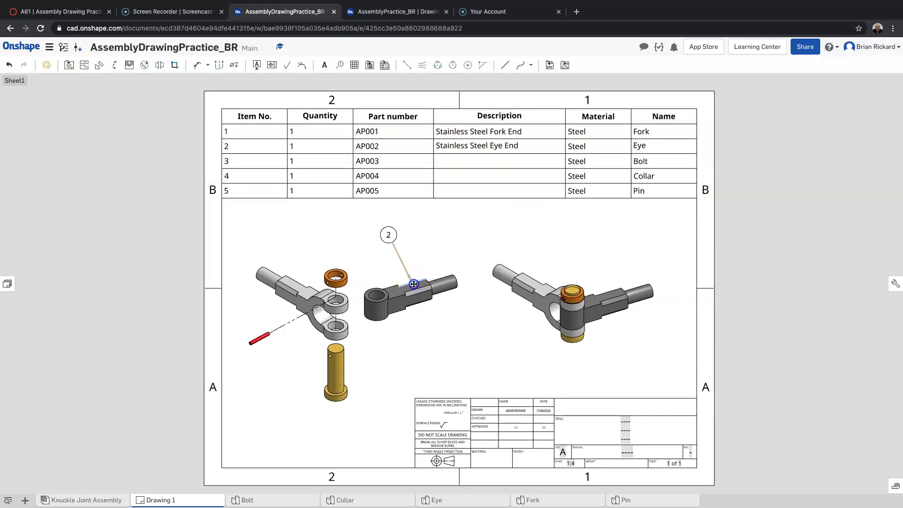
{"action": "left_click_drag", "start_coordinate": [399, 296], "coordinate": [380, 294]}
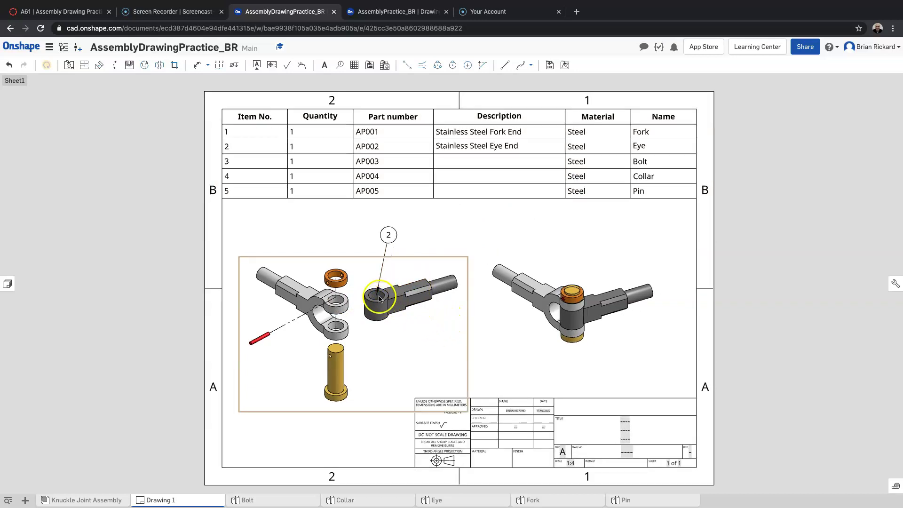
{"action": "left_click_drag", "start_coordinate": [378, 297], "coordinate": [418, 281]}
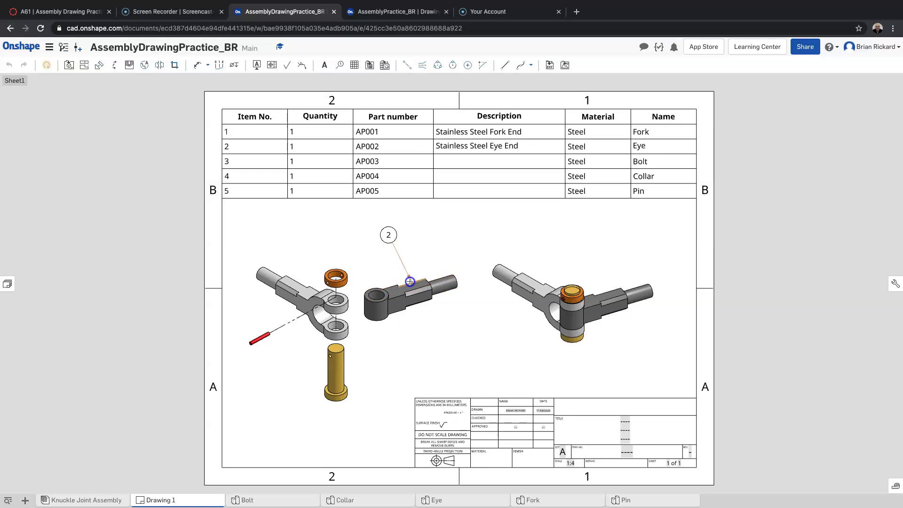
Settle the Eye callout's leader arrow on the upper edge of the Eye's body and deselect the callout
{"action": "left_click_drag", "start_coordinate": [409, 282], "coordinate": [409, 281]}
{"action": "left_click", "coordinate": [394, 184]}
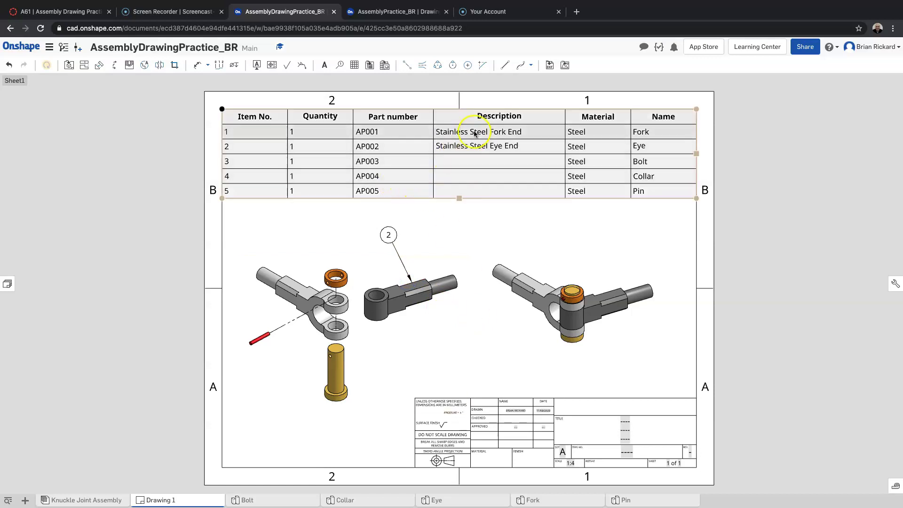
{"action": "left_click", "coordinate": [421, 90]}
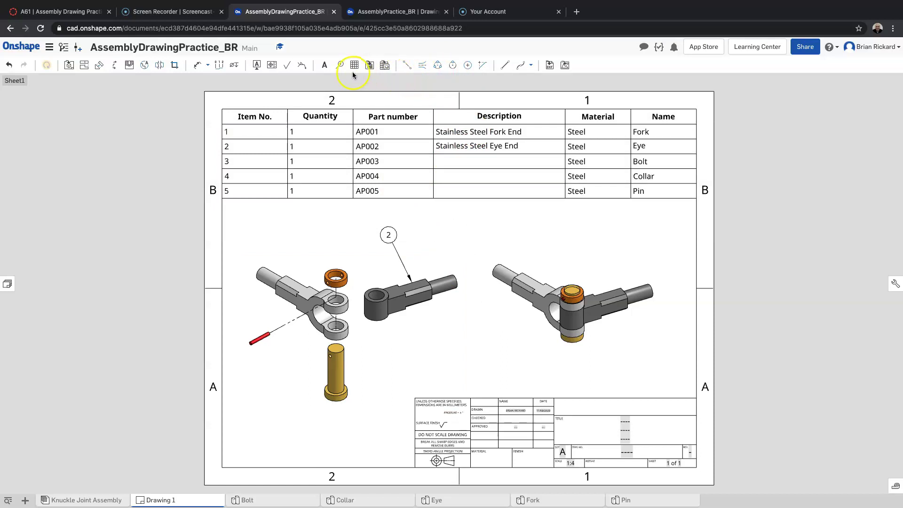
Add circle-bordered item-number callouts to the exploded view for the Collar, placed above it, and the Bolt, placed at its lower right
{"action": "left_click", "coordinate": [340, 65]}
{"action": "left_click_drag", "start_coordinate": [334, 272], "coordinate": [313, 235]}
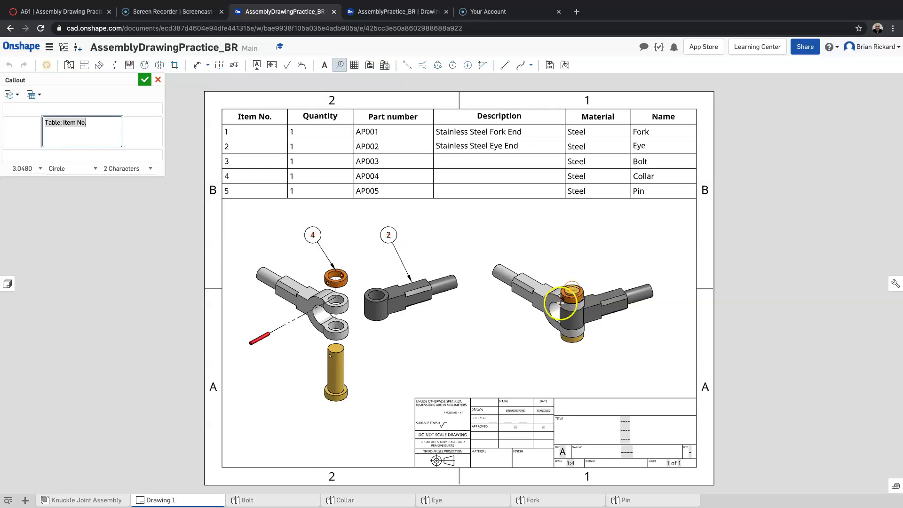
{"action": "left_click", "coordinate": [346, 374]}
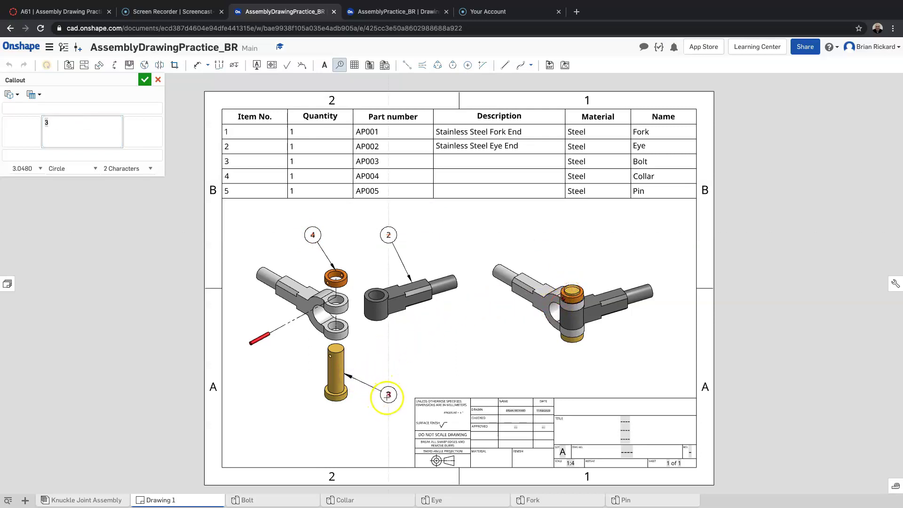
{"action": "left_click", "coordinate": [388, 397]}
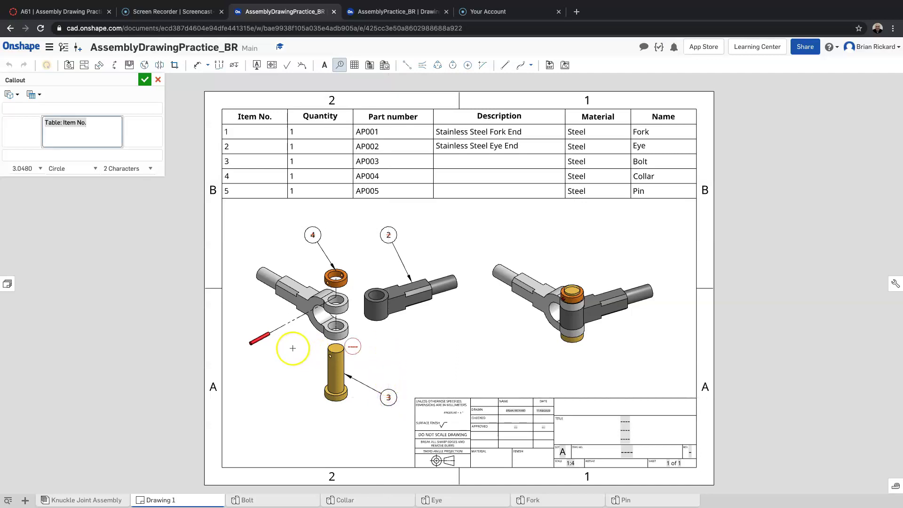
{"action": "left_click", "coordinate": [146, 81]}
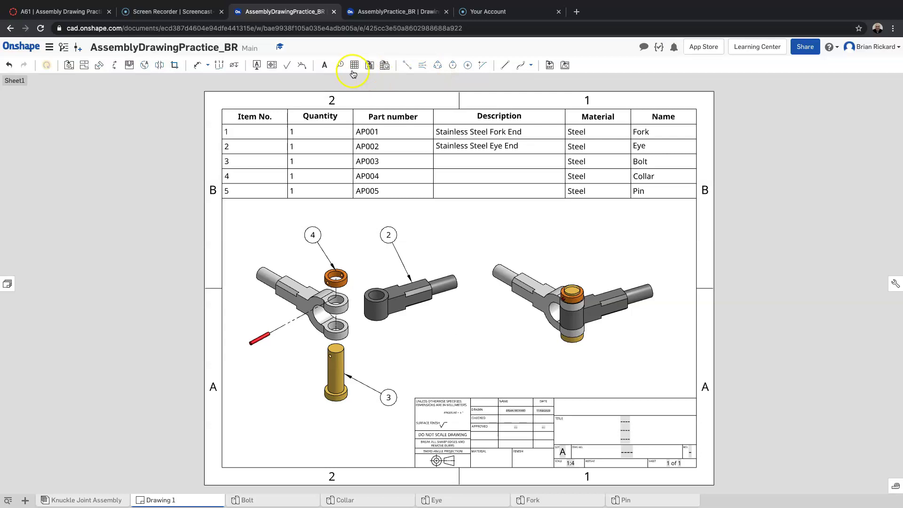
Add a circle-bordered item-number callout attached to the Pin in the exploded view and placed below it
{"action": "left_click", "coordinate": [340, 65]}
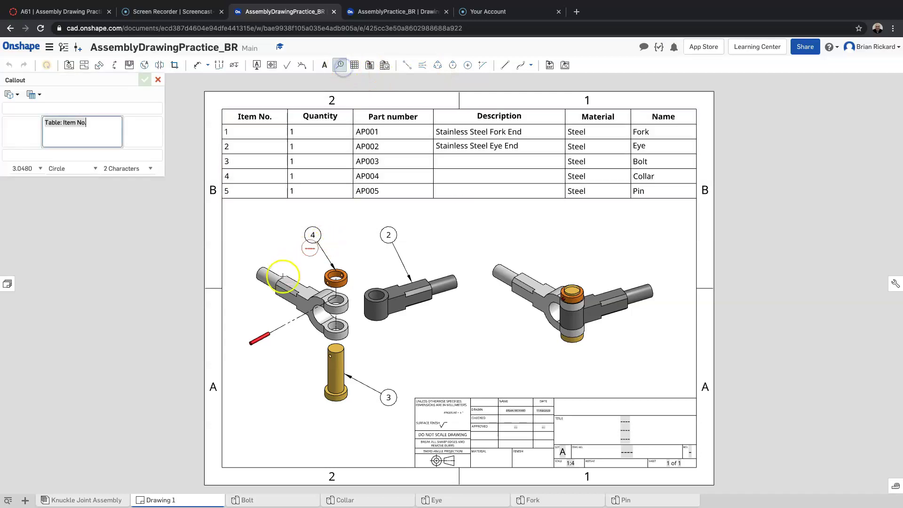
{"action": "left_click", "coordinate": [264, 342]}
{"action": "left_click", "coordinate": [283, 376]}
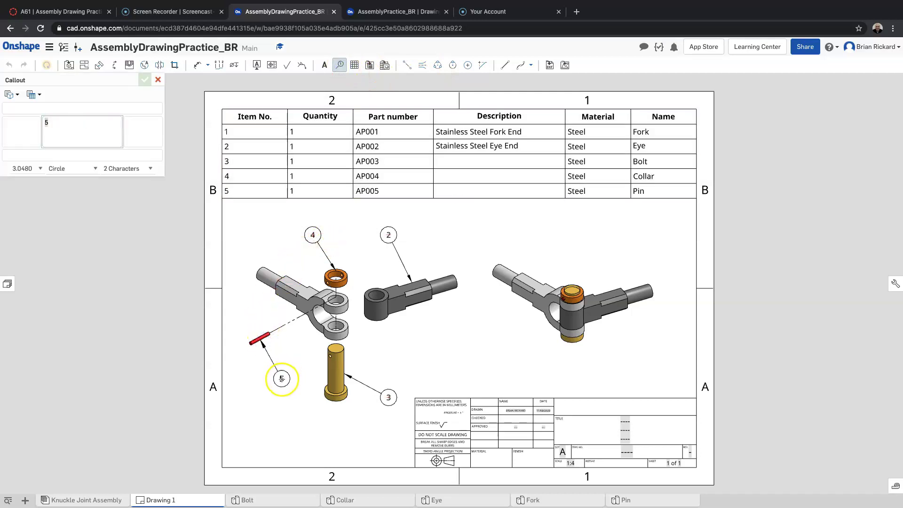
{"action": "left_click", "coordinate": [282, 381]}
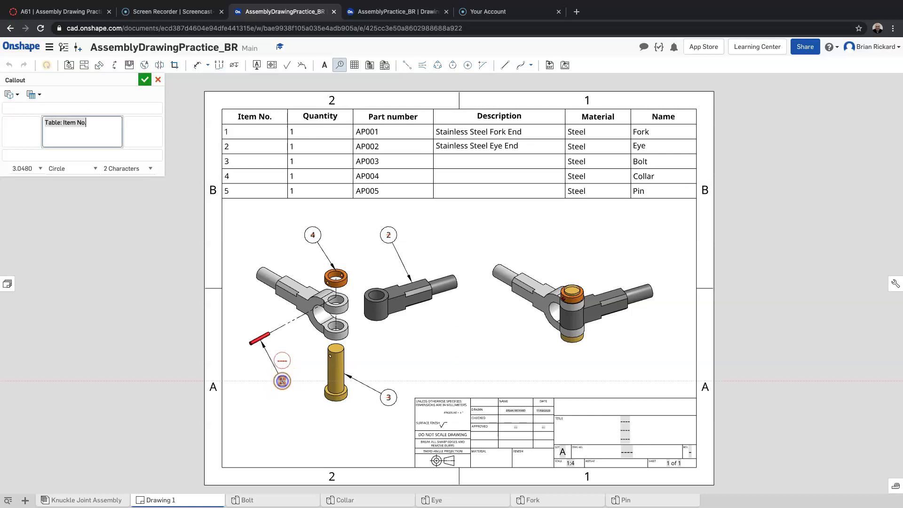
{"action": "left_click", "coordinate": [145, 80]}
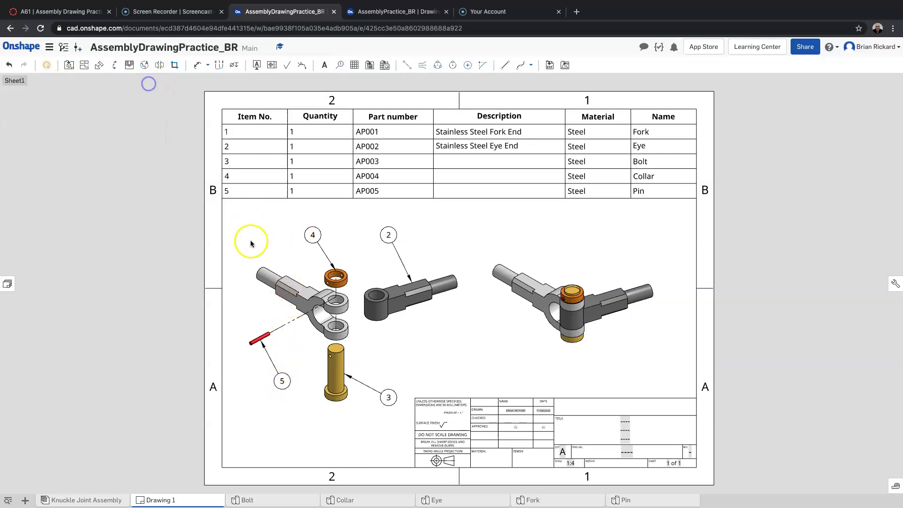
Add an item-number callout above the Fork in the exploded view, with its leader attached to the body's upper edge
{"action": "left_click", "coordinate": [341, 67]}
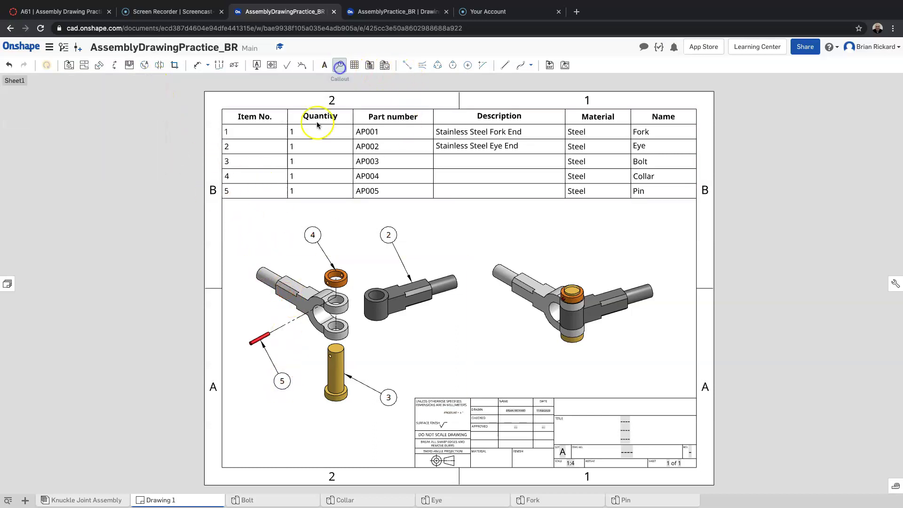
{"action": "left_click", "coordinate": [296, 279]}
{"action": "left_click", "coordinate": [270, 227]}
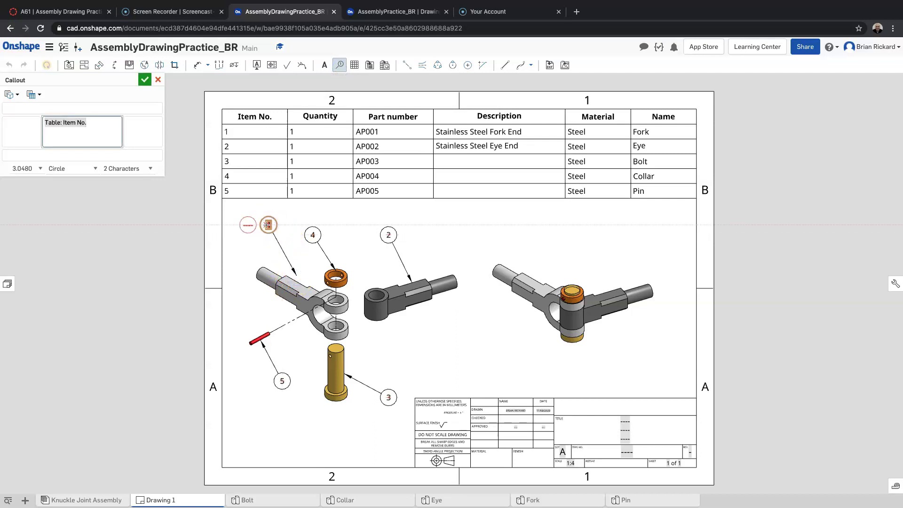
{"action": "left_click", "coordinate": [145, 80]}
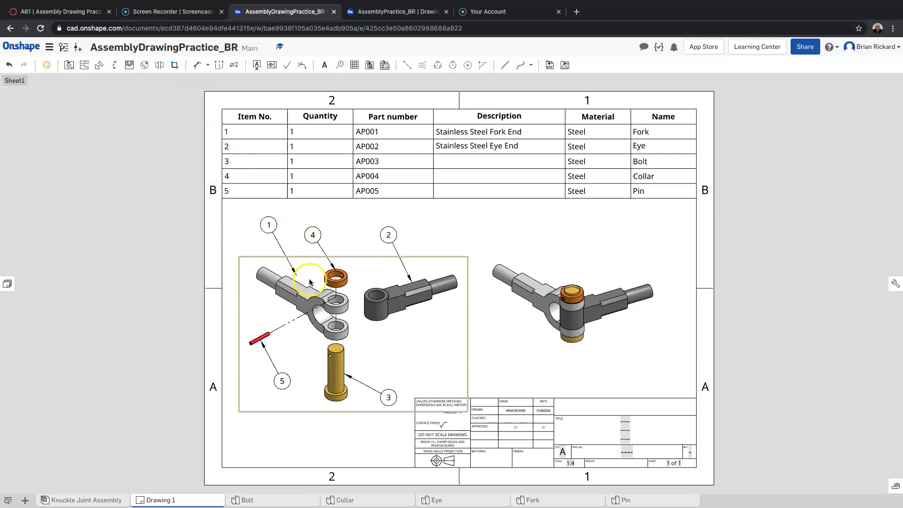
{"action": "left_click_drag", "start_coordinate": [296, 276], "coordinate": [295, 291]}
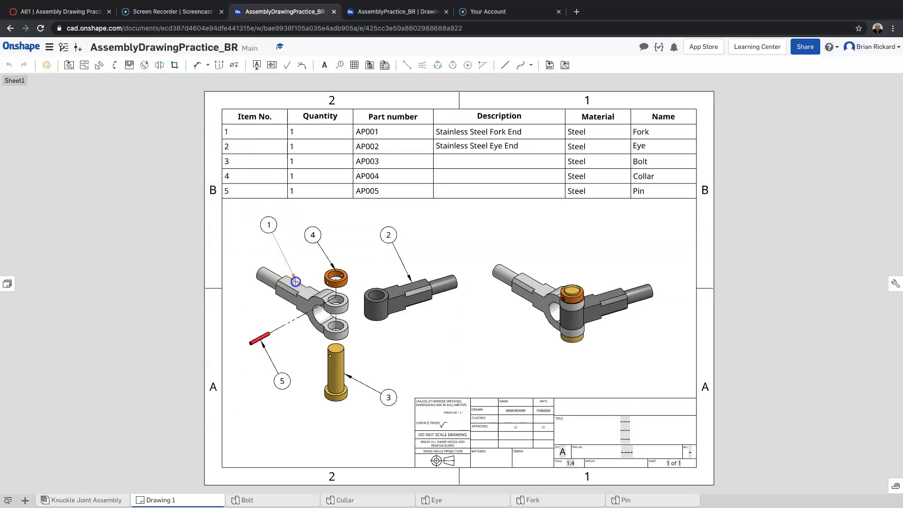
Align the Fork callout's balloon level with the Eye's, and raise the Collar's balloon slightly above them
{"action": "mouse_move", "coordinate": [269, 225]}
{"action": "left_mouse_down"}
{"action": "mouse_move", "coordinate": [267, 238]}
{"action": "mouse_move", "coordinate": [260, 235]}
{"action": "left_mouse_up"}
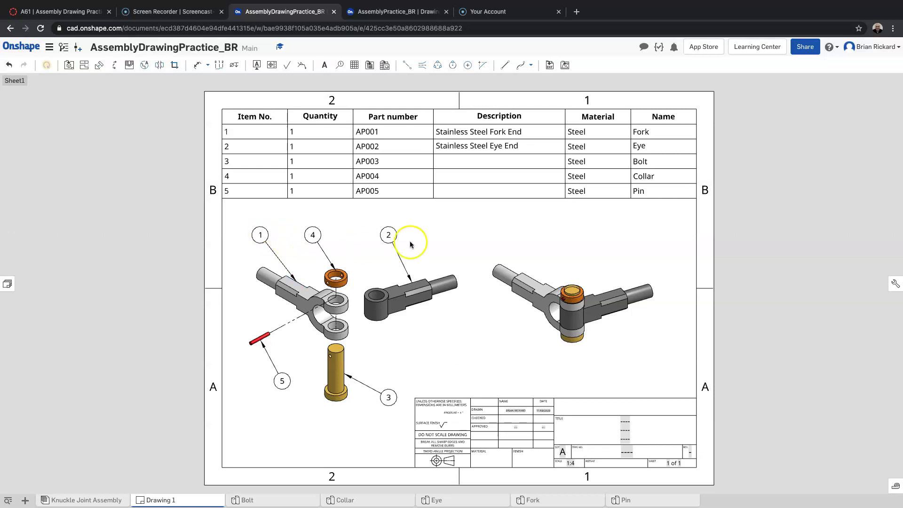
{"action": "left_click", "coordinate": [317, 241]}
{"action": "left_click_drag", "start_coordinate": [317, 241], "coordinate": [319, 220]}
{"action": "left_click", "coordinate": [261, 235]}
{"action": "left_click_drag", "start_coordinate": [273, 236], "coordinate": [278, 235]}
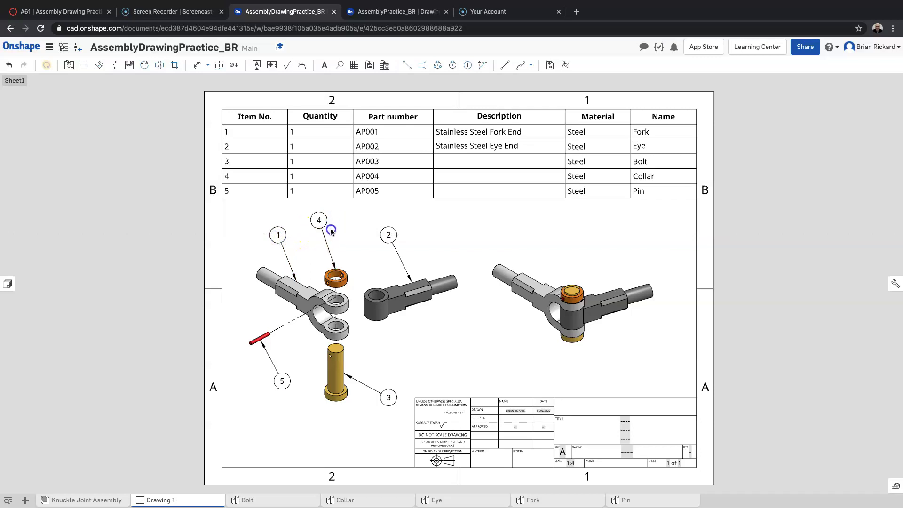
{"action": "left_click_drag", "start_coordinate": [330, 226], "coordinate": [322, 224]}
{"action": "left_click", "coordinate": [430, 242]}
{"action": "left_click", "coordinate": [190, 416]}
Try to enter a description for the Bolt in the Knuckle Joint Assembly's BOM, widening the table to show all columns
{"action": "left_click", "coordinate": [101, 501]}
{"action": "left_click", "coordinate": [803, 162]}
{"action": "type", "text": "bhj"}
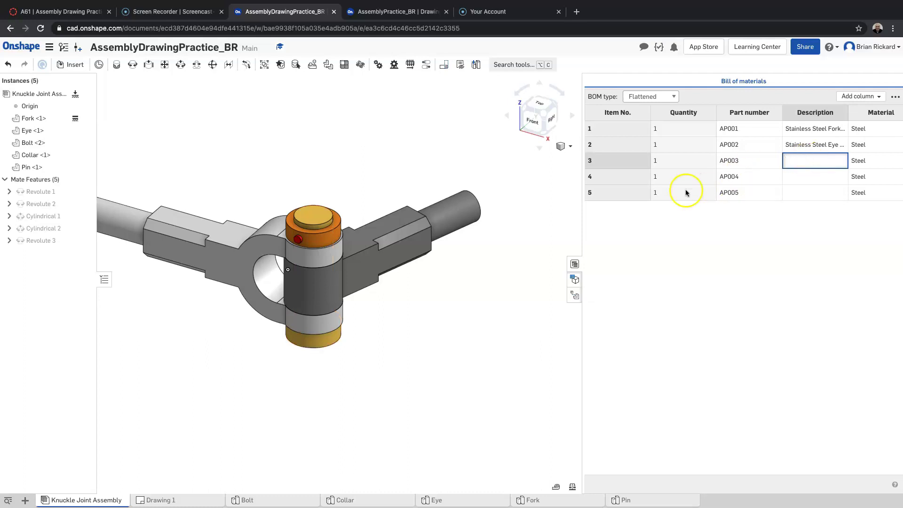
{"action": "left_click_drag", "start_coordinate": [583, 220], "coordinate": [489, 221]}
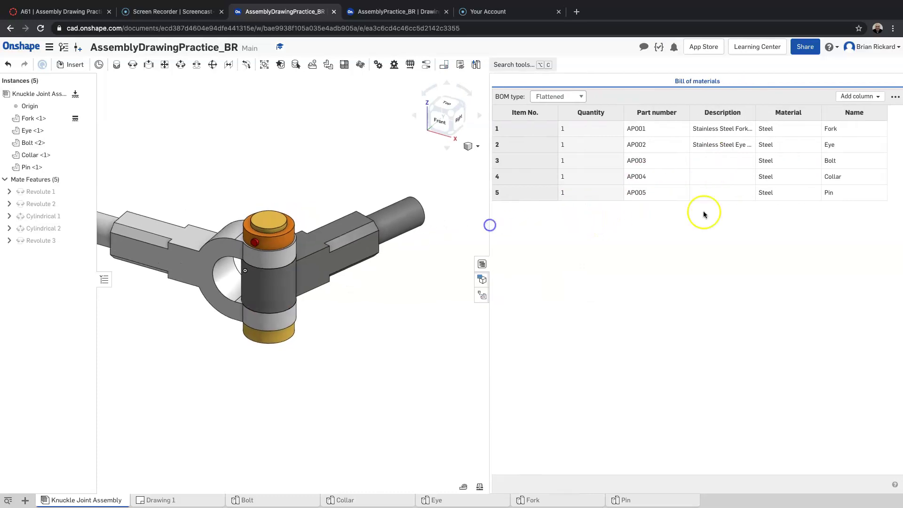
{"action": "left_click", "coordinate": [710, 160]}
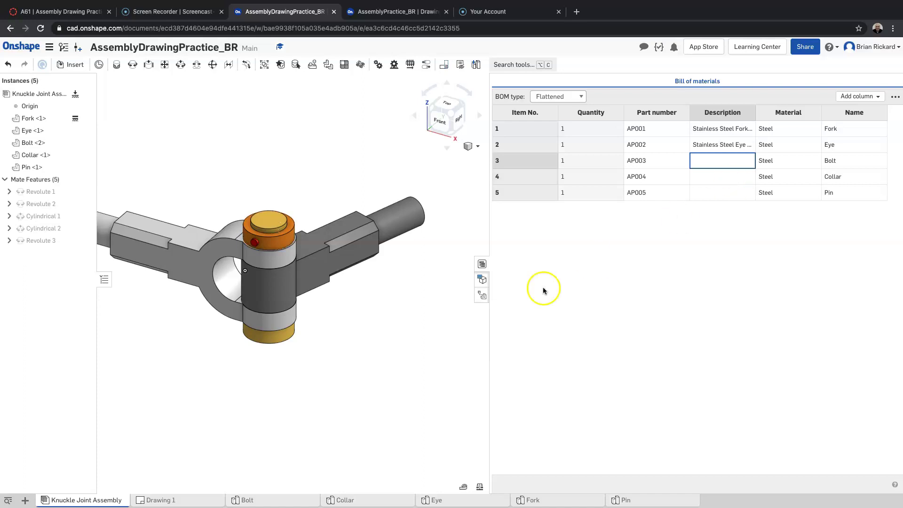
Examine the dimensions of Sketch 1 in the Bolt's part studio
{"action": "left_click", "coordinate": [253, 503]}
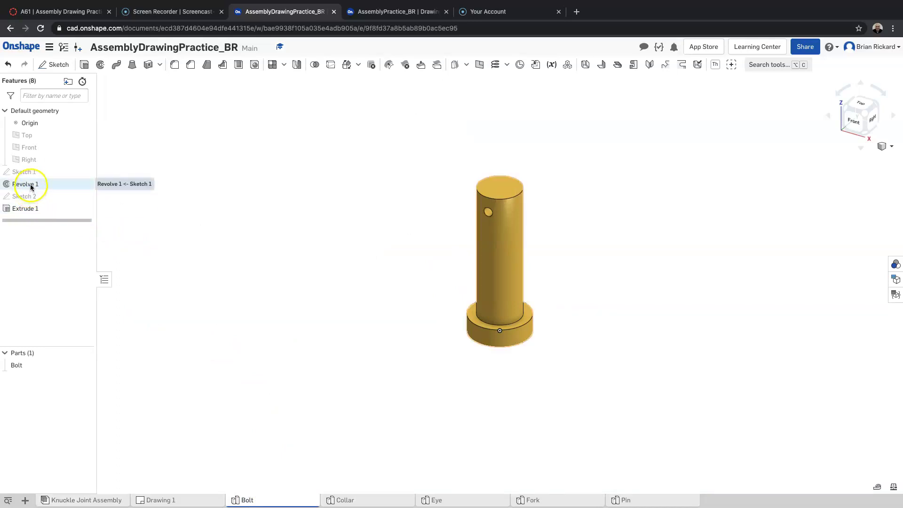
{"action": "double_click", "coordinate": [19, 170]}
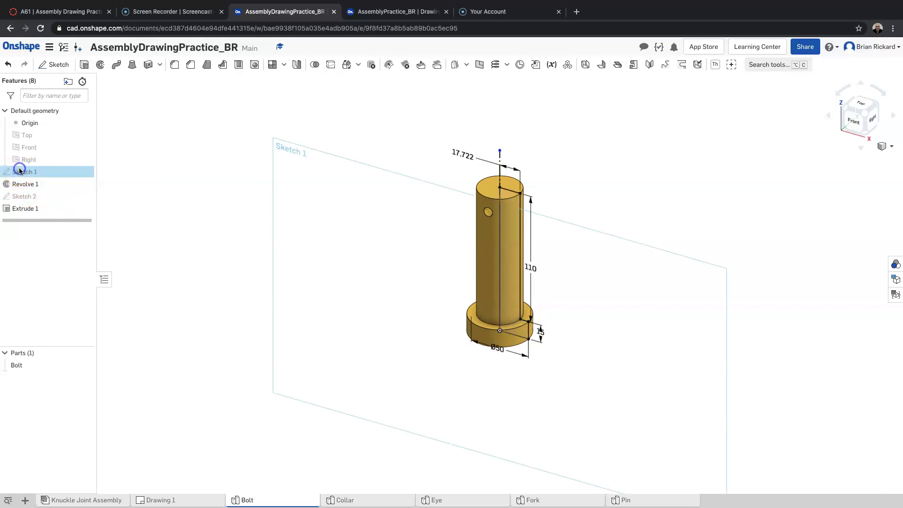
{"action": "left_click", "coordinate": [181, 82]}
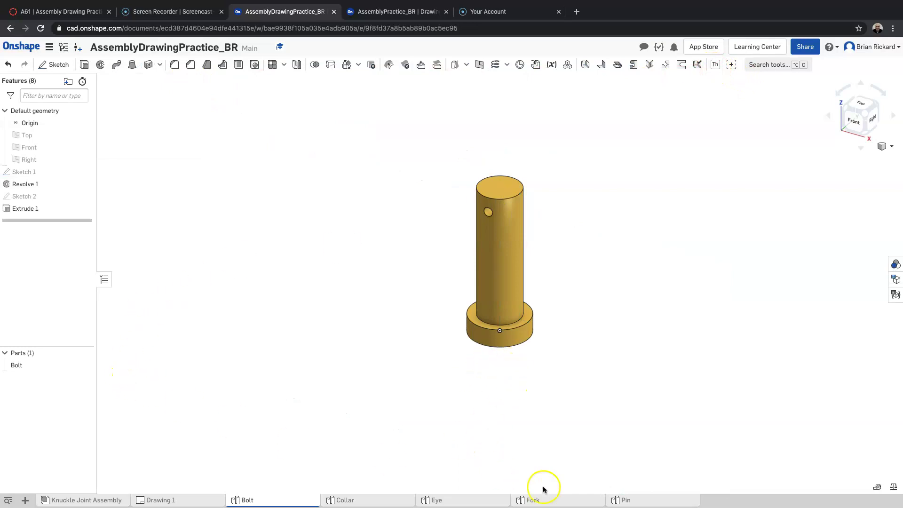
Return to the Knuckle Joint Assembly and try again to edit the Bolt's description in the BOM
{"action": "left_click", "coordinate": [106, 501]}
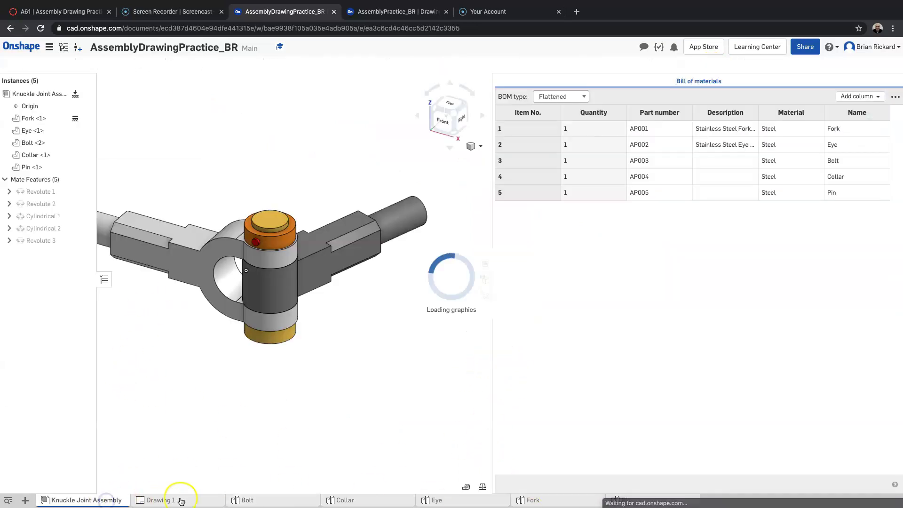
{"action": "left_click", "coordinate": [732, 161]}
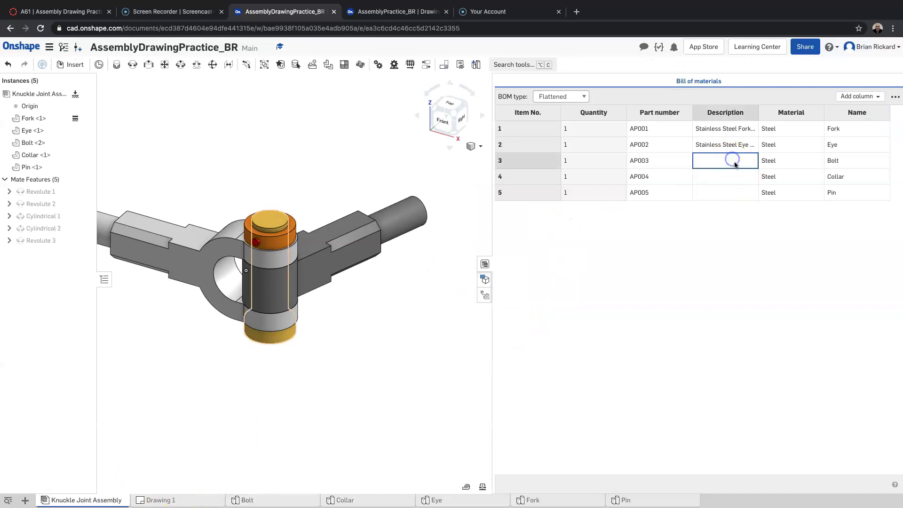
{"action": "left_click", "coordinate": [418, 336]}
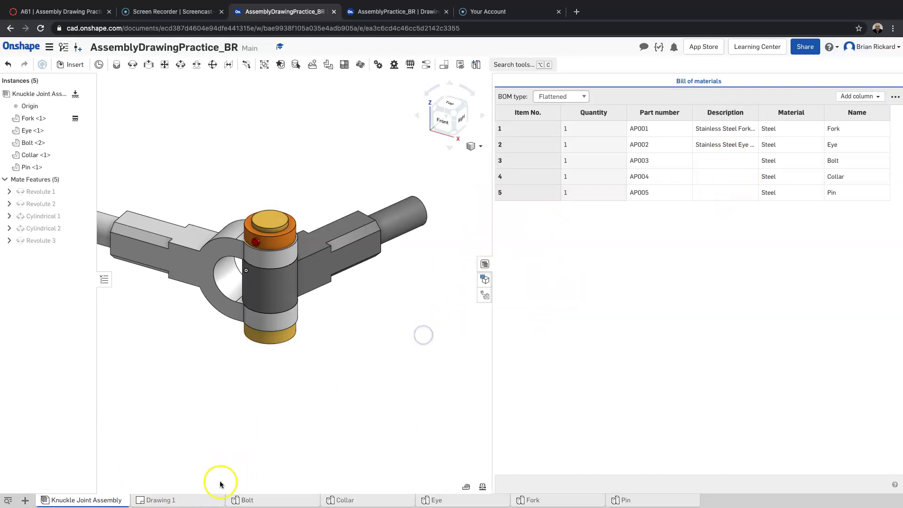
Set the Bolt's description to M40 in its part properties, and update Drawing 1 so the BOM table includes it
{"action": "left_click", "coordinate": [260, 500]}
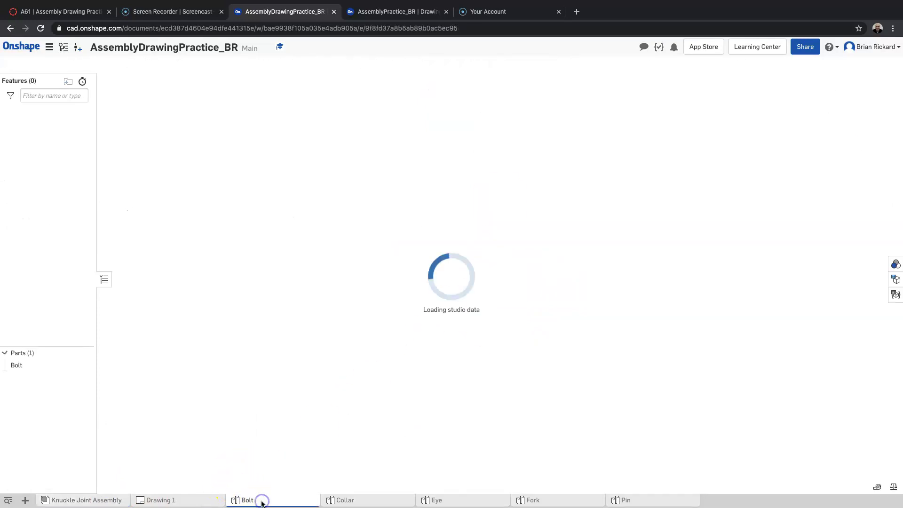
{"action": "right_click", "coordinate": [17, 367]}
{"action": "left_click", "coordinate": [25, 388]}
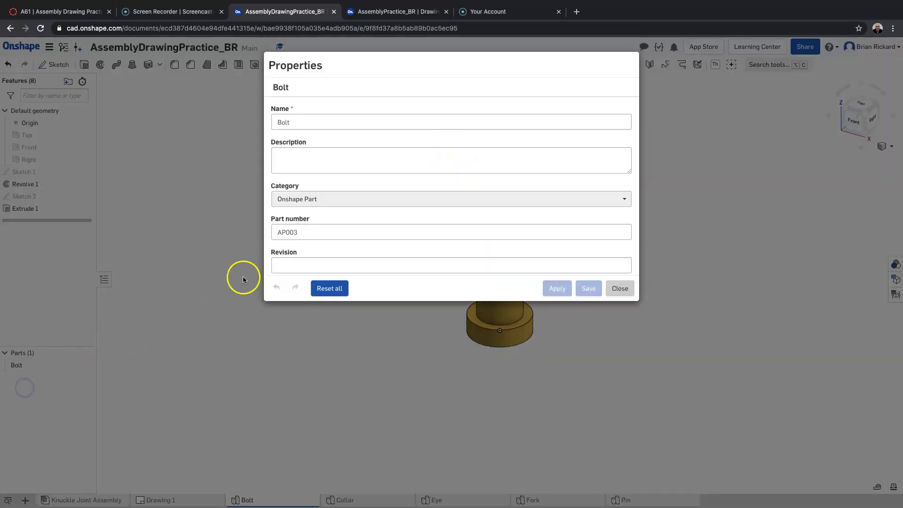
{"action": "left_click", "coordinate": [332, 154]}
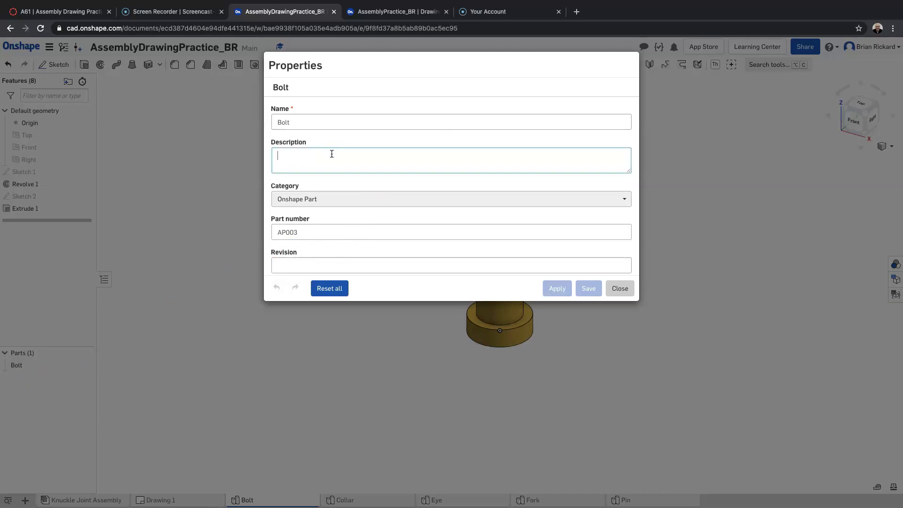
{"action": "type", "text": "M40"}
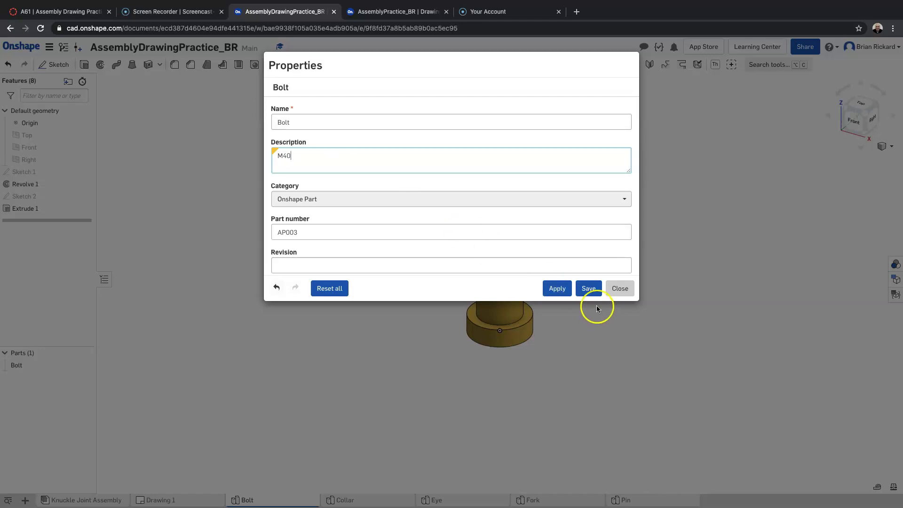
{"action": "left_click", "coordinate": [559, 291]}
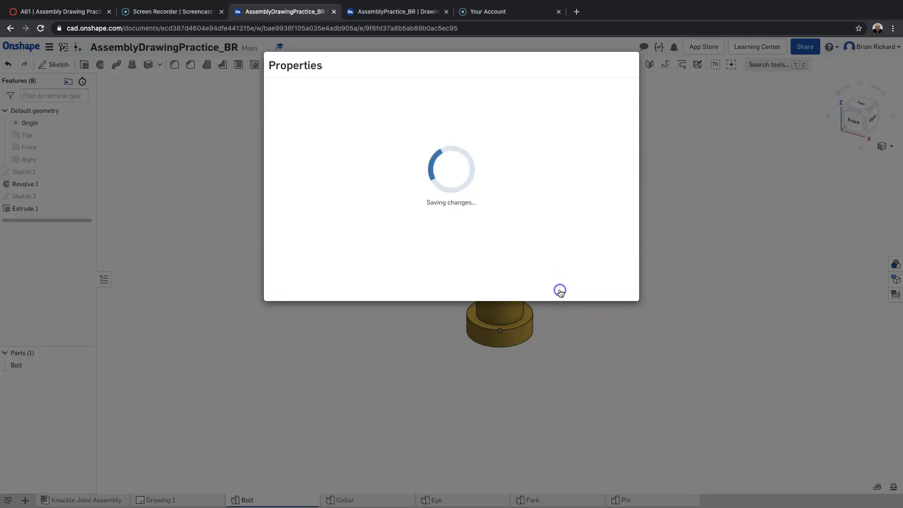
{"action": "left_click", "coordinate": [622, 290]}
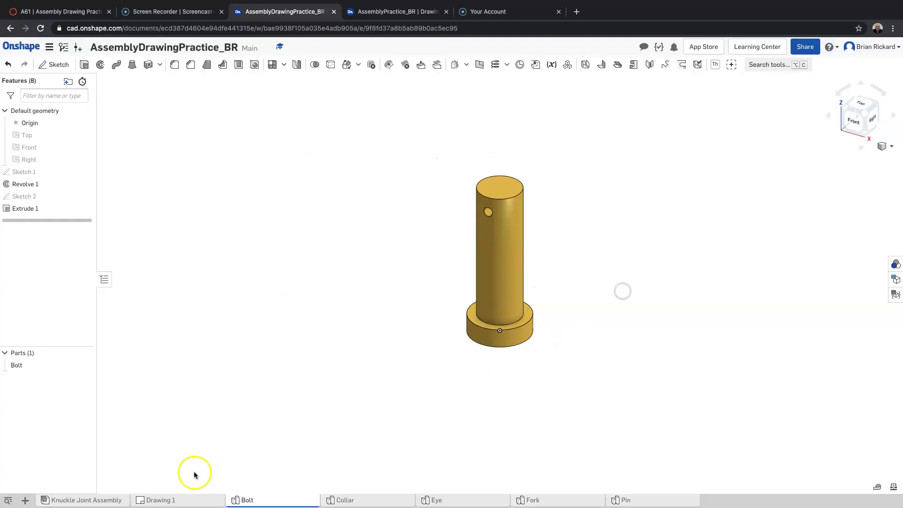
{"action": "left_click", "coordinate": [159, 499]}
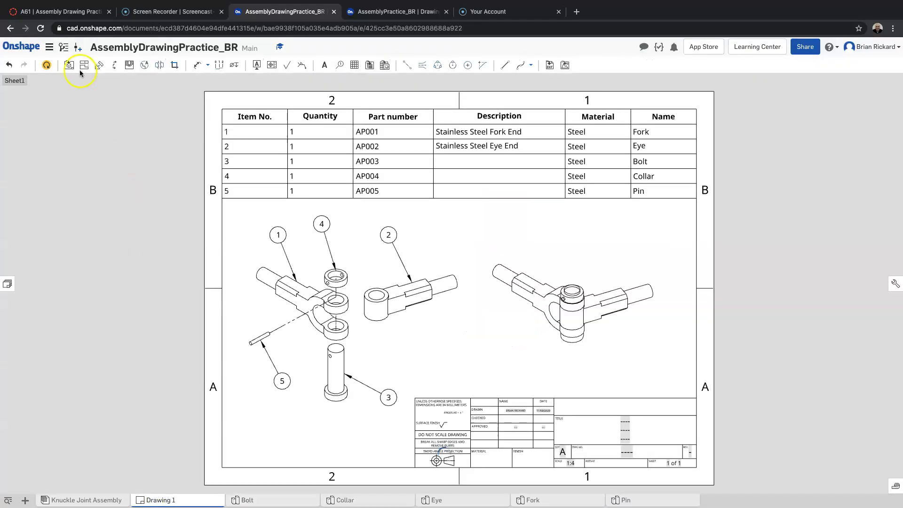
{"action": "left_click", "coordinate": [47, 66]}
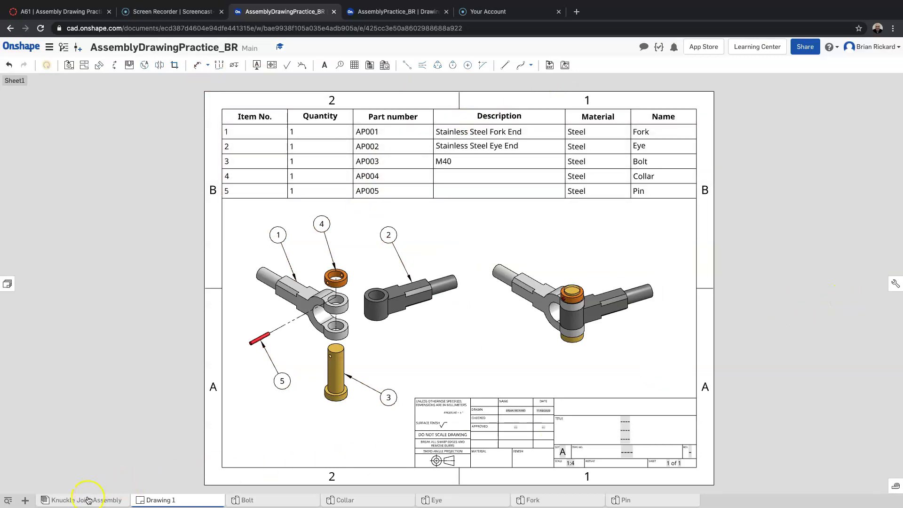
Review the property columns that can be added to the assembly's BOM, hide the BOM, and return to Drawing 1
{"action": "mouse_move", "coordinate": [89, 500]}
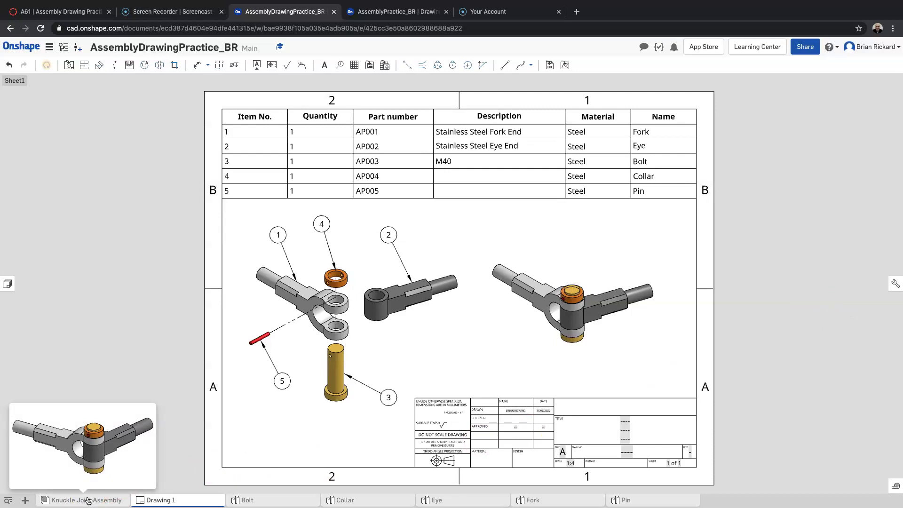
{"action": "left_click", "coordinate": [89, 500]}
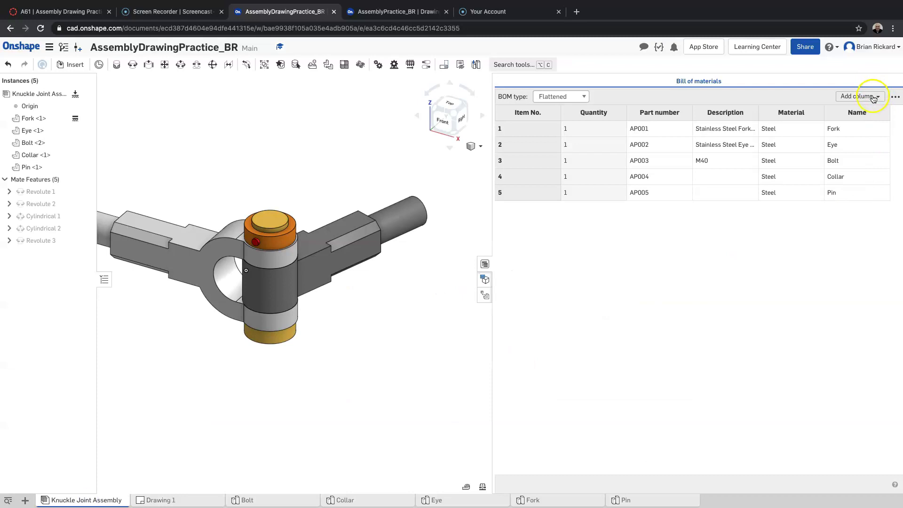
{"action": "left_click", "coordinate": [874, 97]}
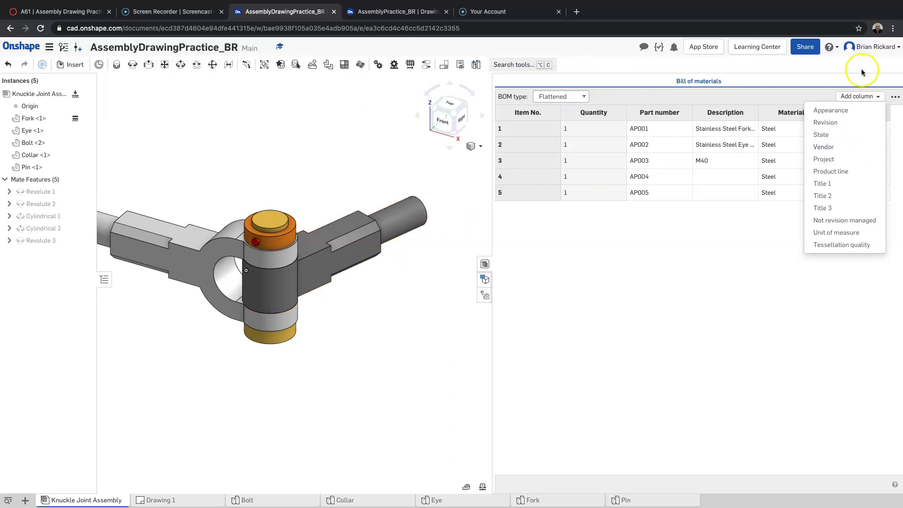
{"action": "left_click", "coordinate": [390, 294]}
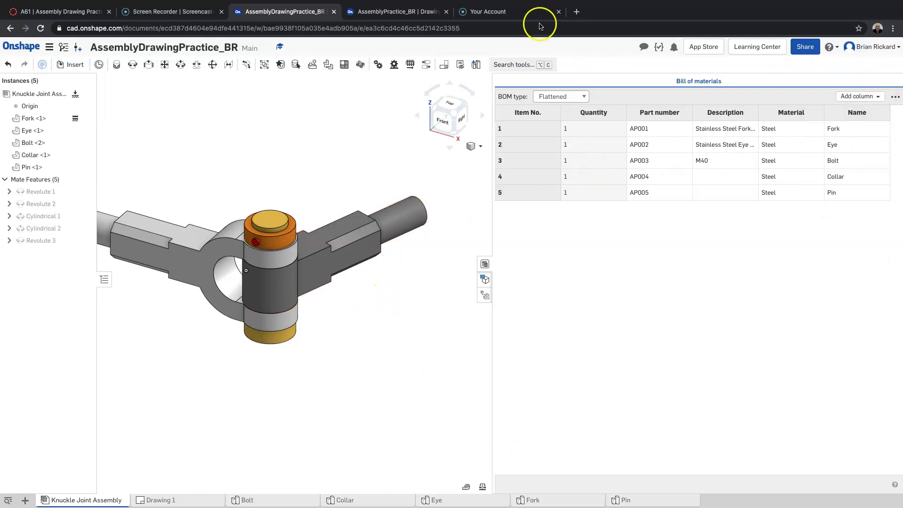
{"action": "left_click", "coordinate": [486, 265]}
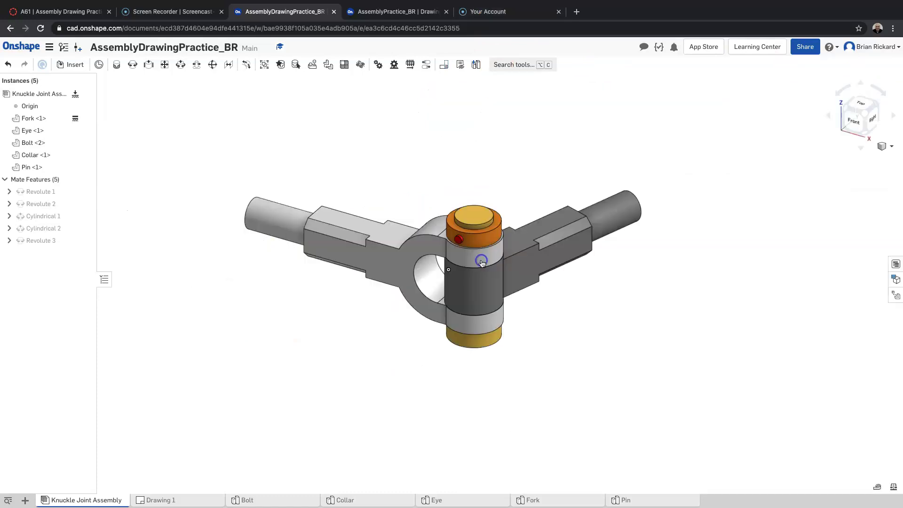
{"action": "left_click", "coordinate": [210, 497]}
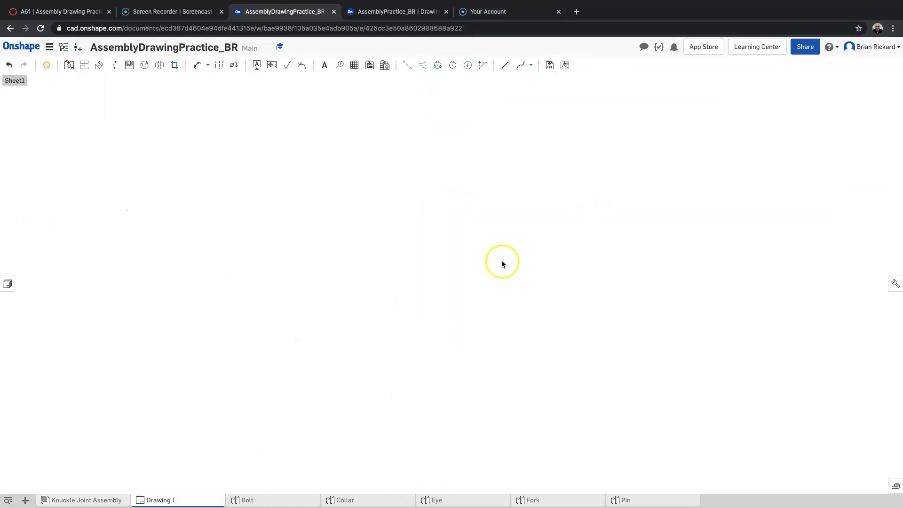